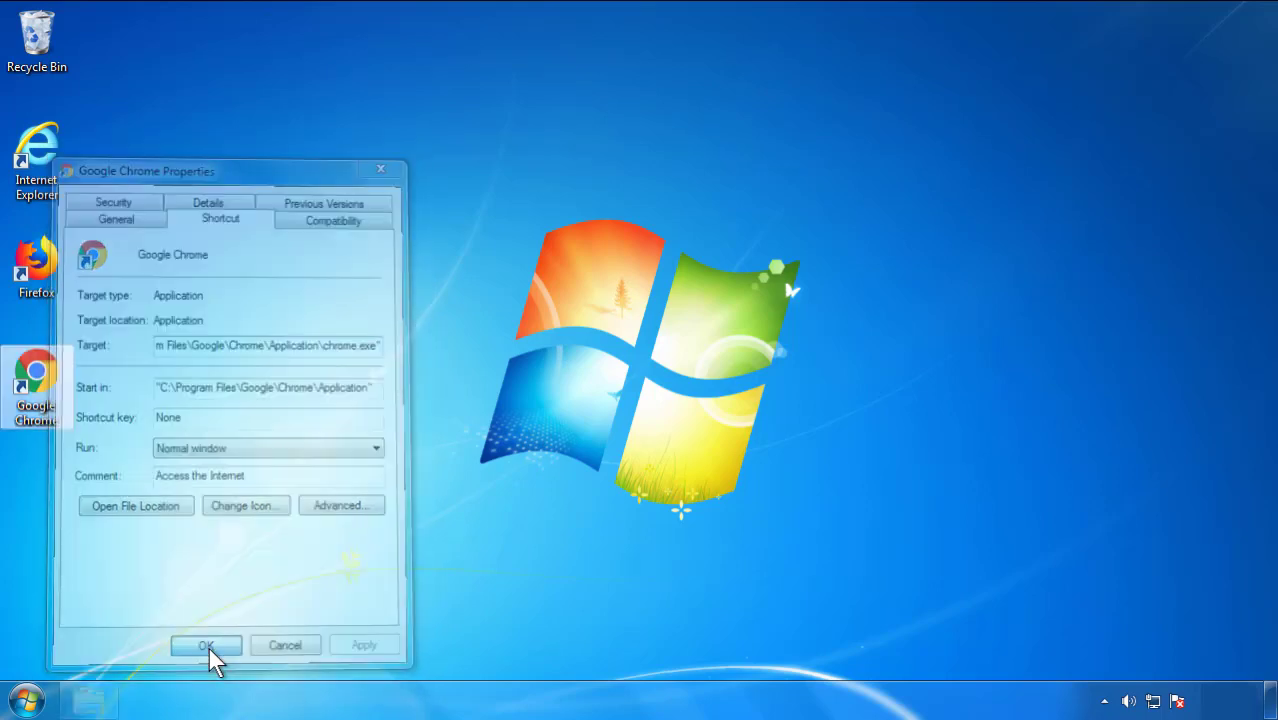
Confirm the Google Chrome shortcut's Properties and bring up the Start menu.
click(28, 700)
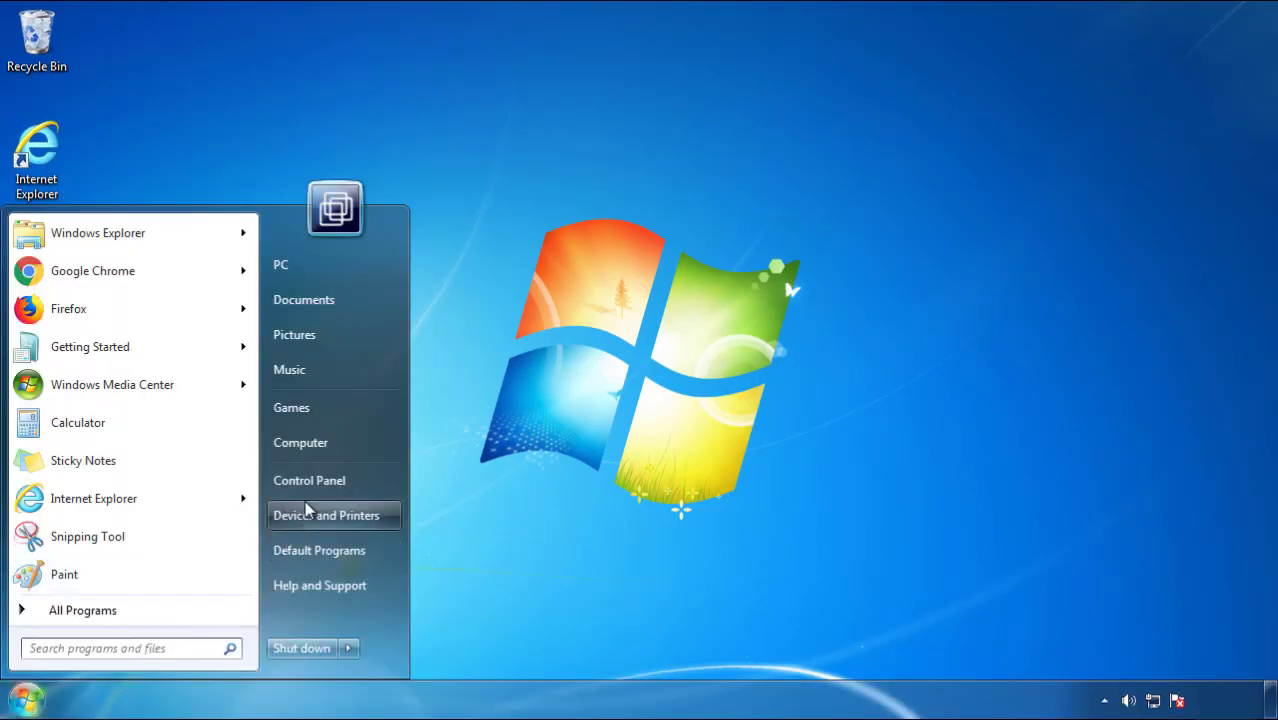
Open Control Panel's installed programs list, sorted with the newest installs first.
click(320, 478)
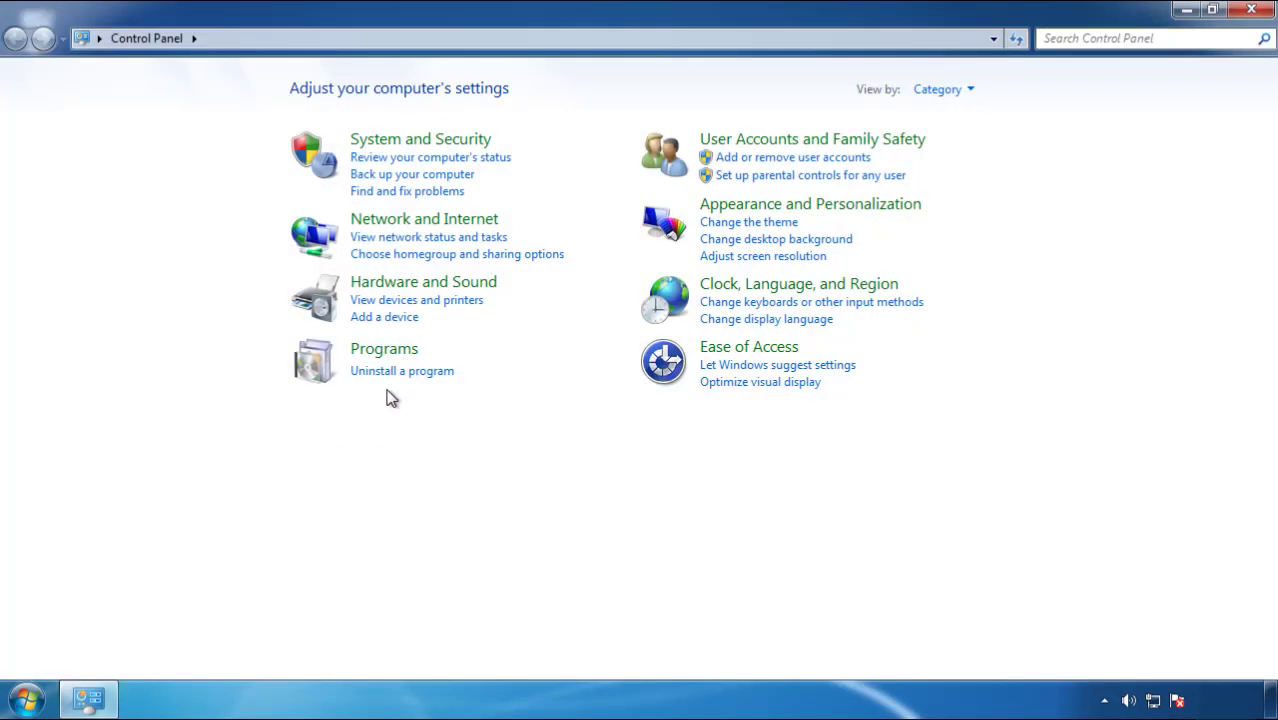
click(400, 372)
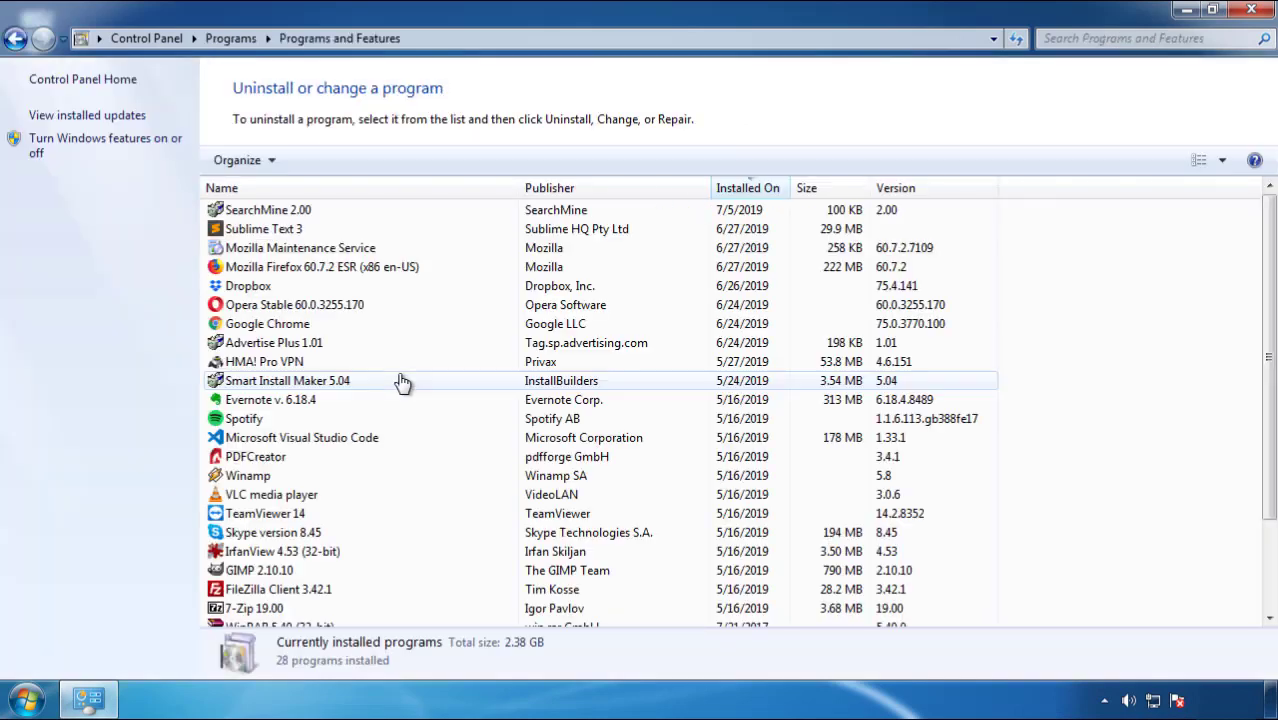
click(748, 190)
click(745, 192)
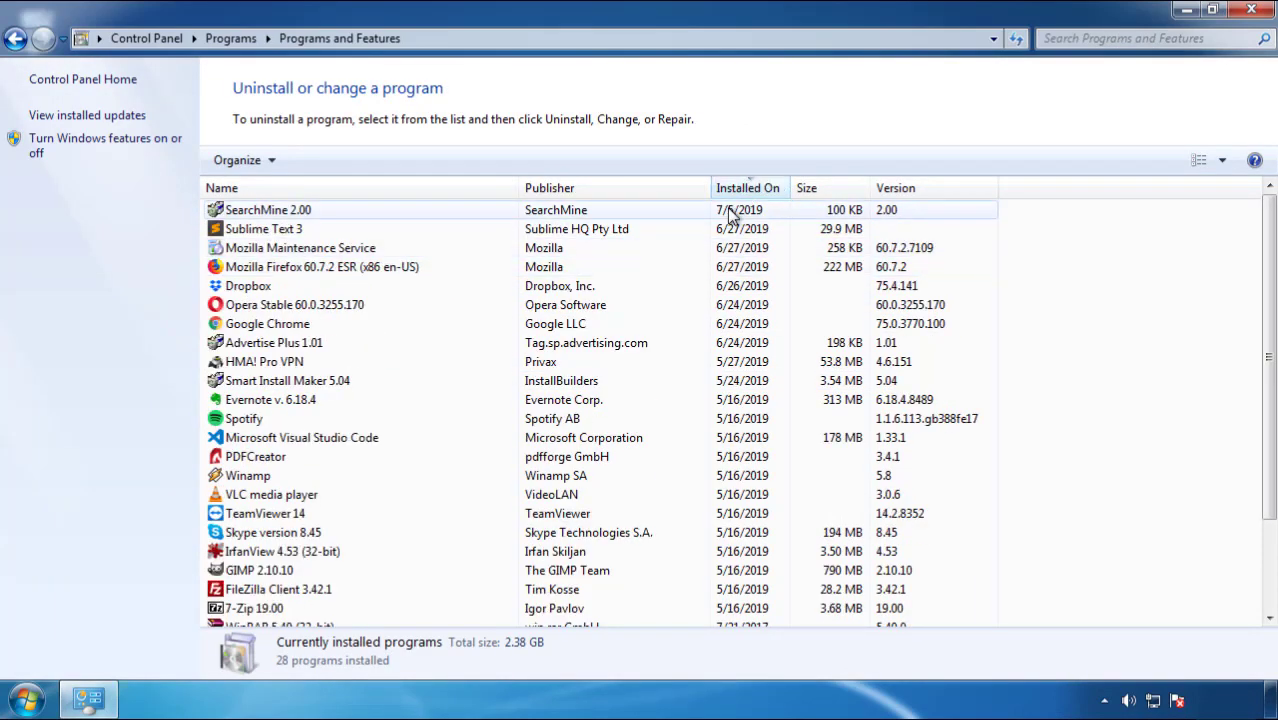
Uninstall SearchMine 2.00 and close the programs list.
click(270, 213)
click(320, 163)
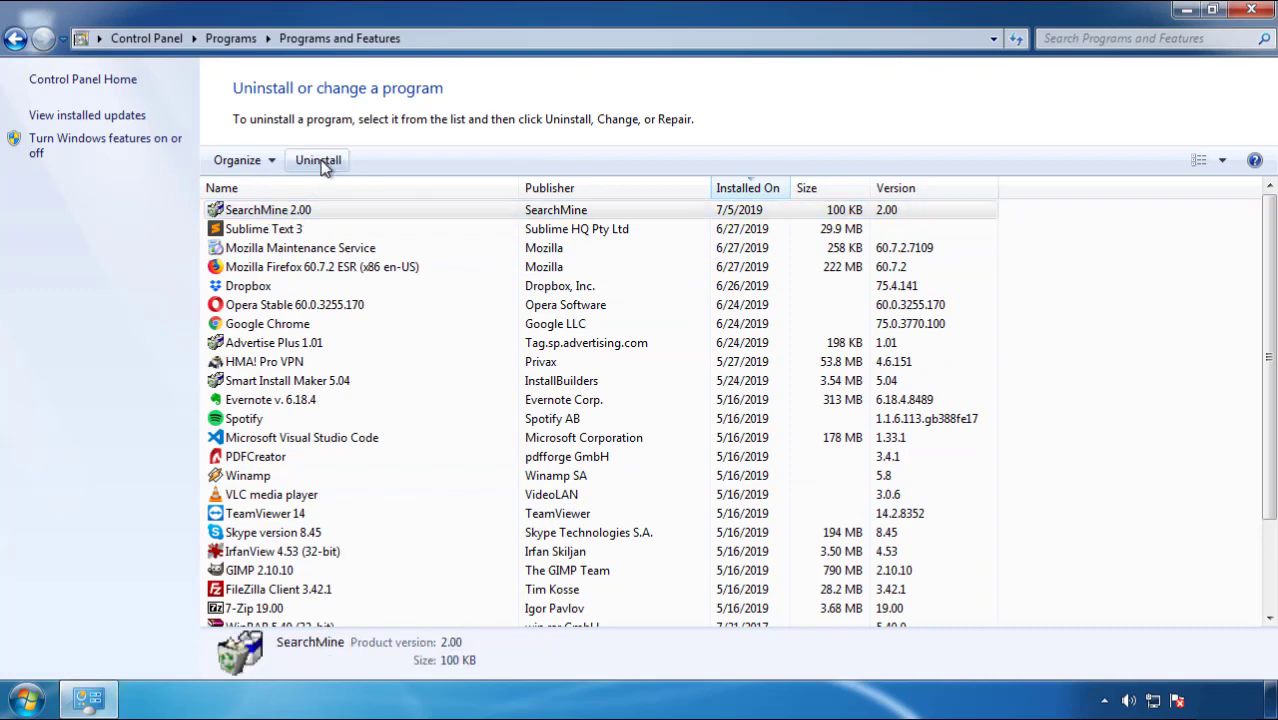
click(748, 533)
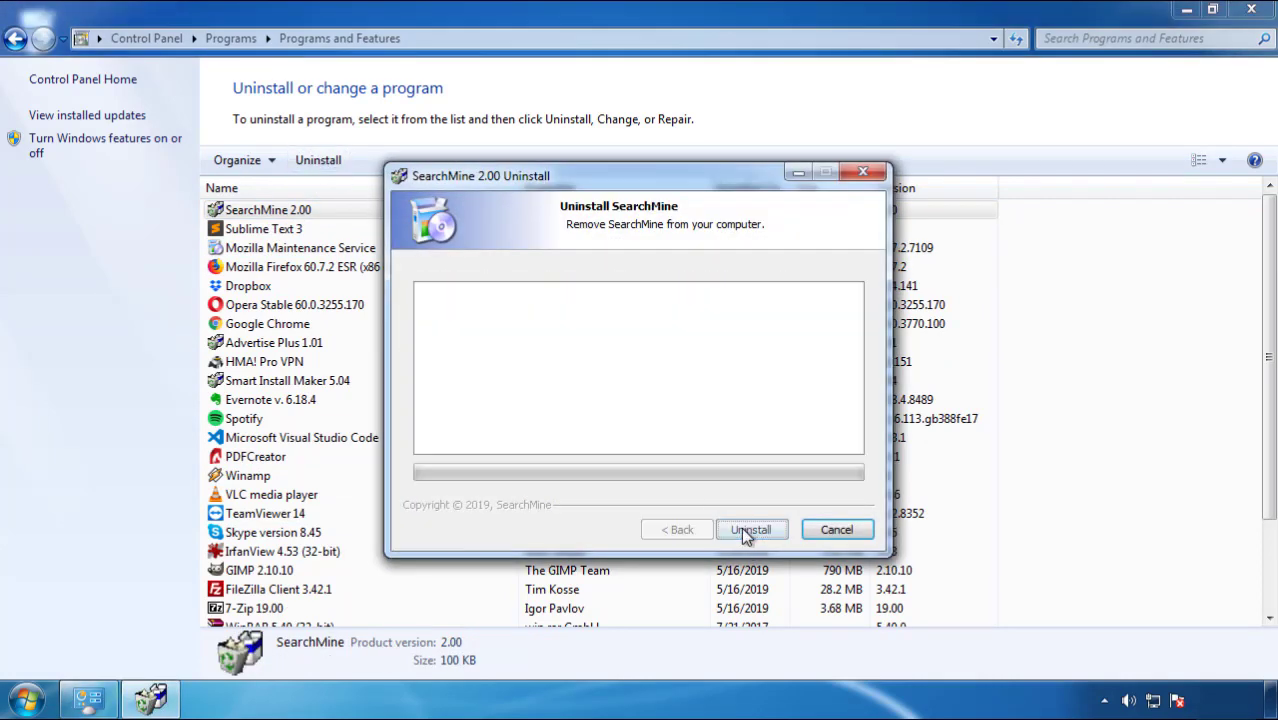
click(745, 529)
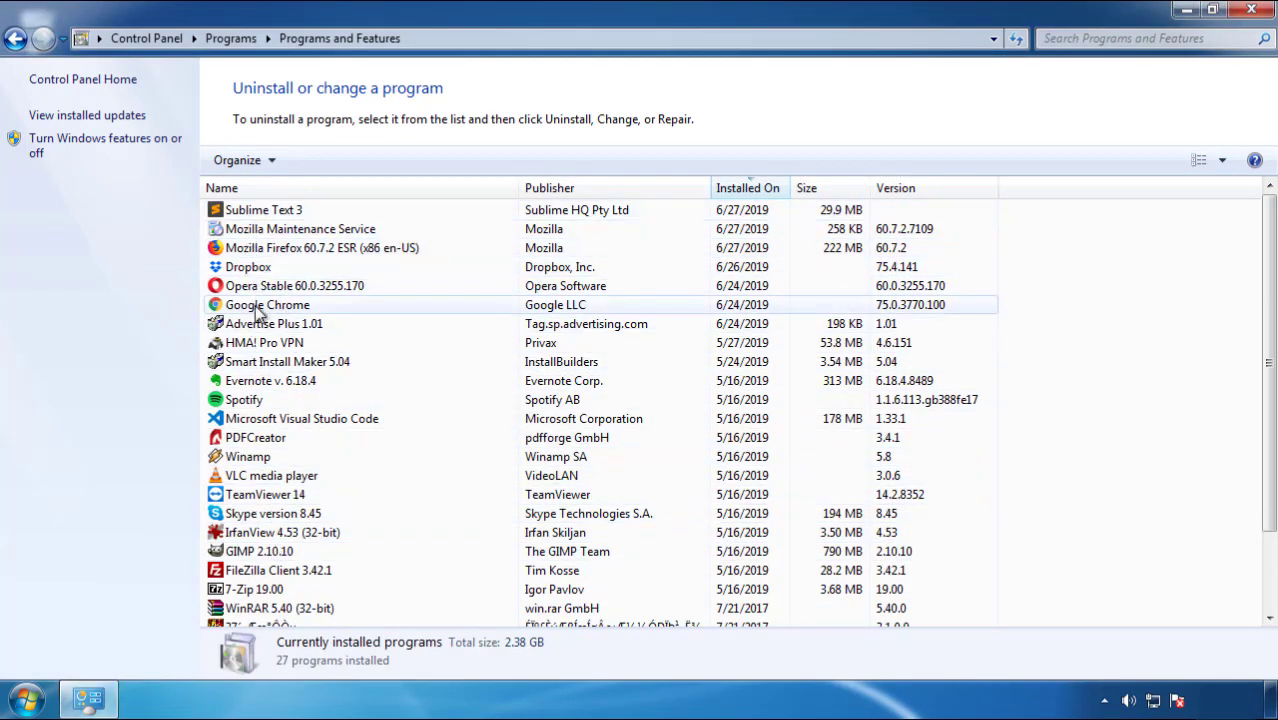
click(1252, 12)
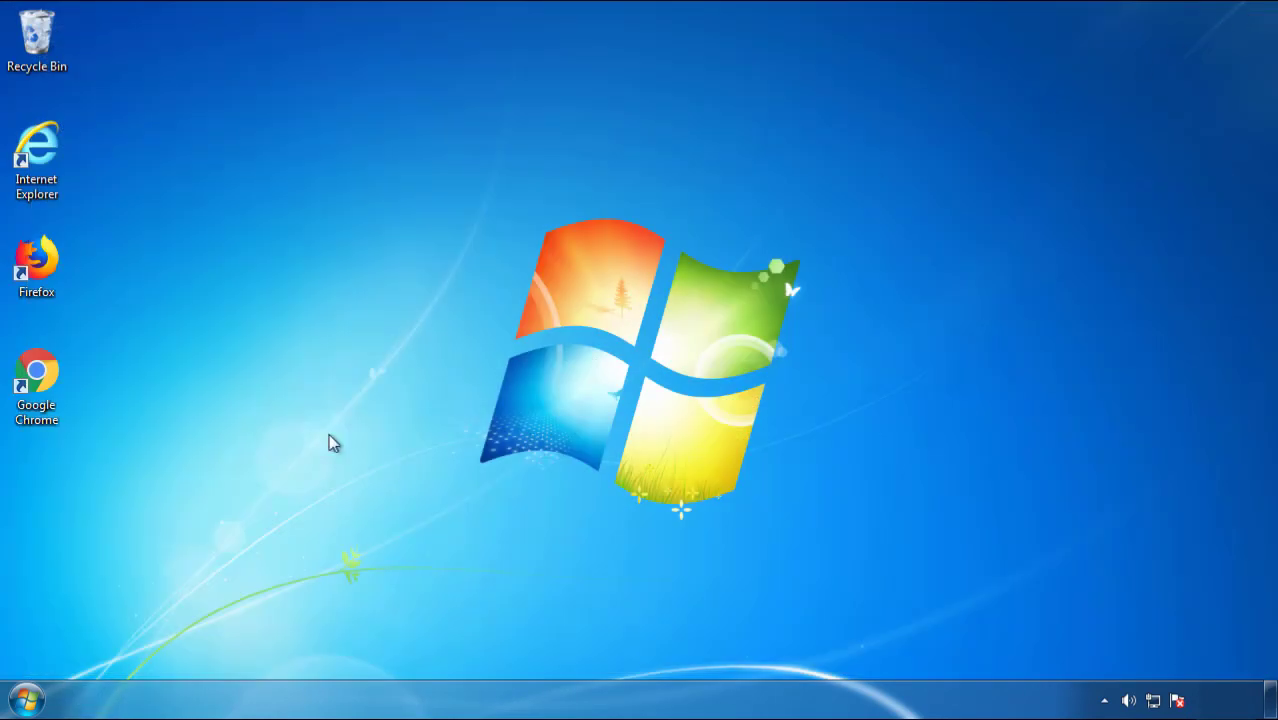
Restart Windows and choose Safe Mode from the boot options menu.
click(24, 701)
mouse_move(344, 653)
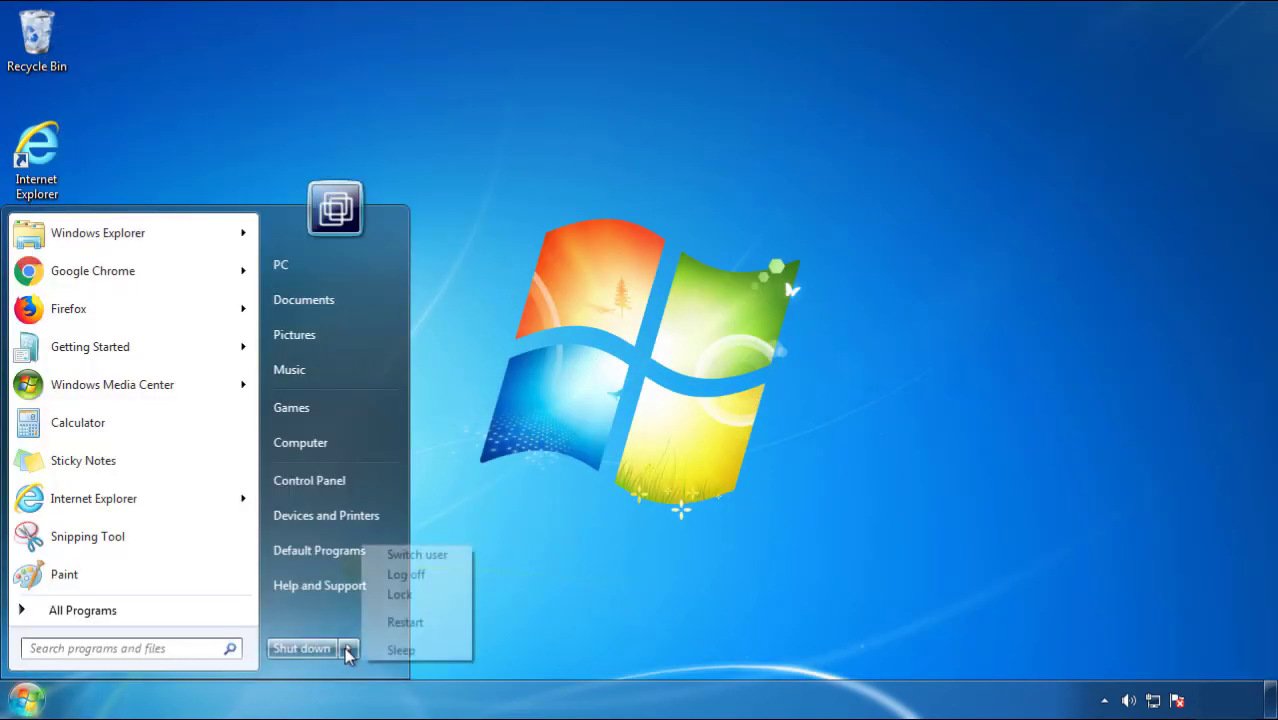
click(528, 622)
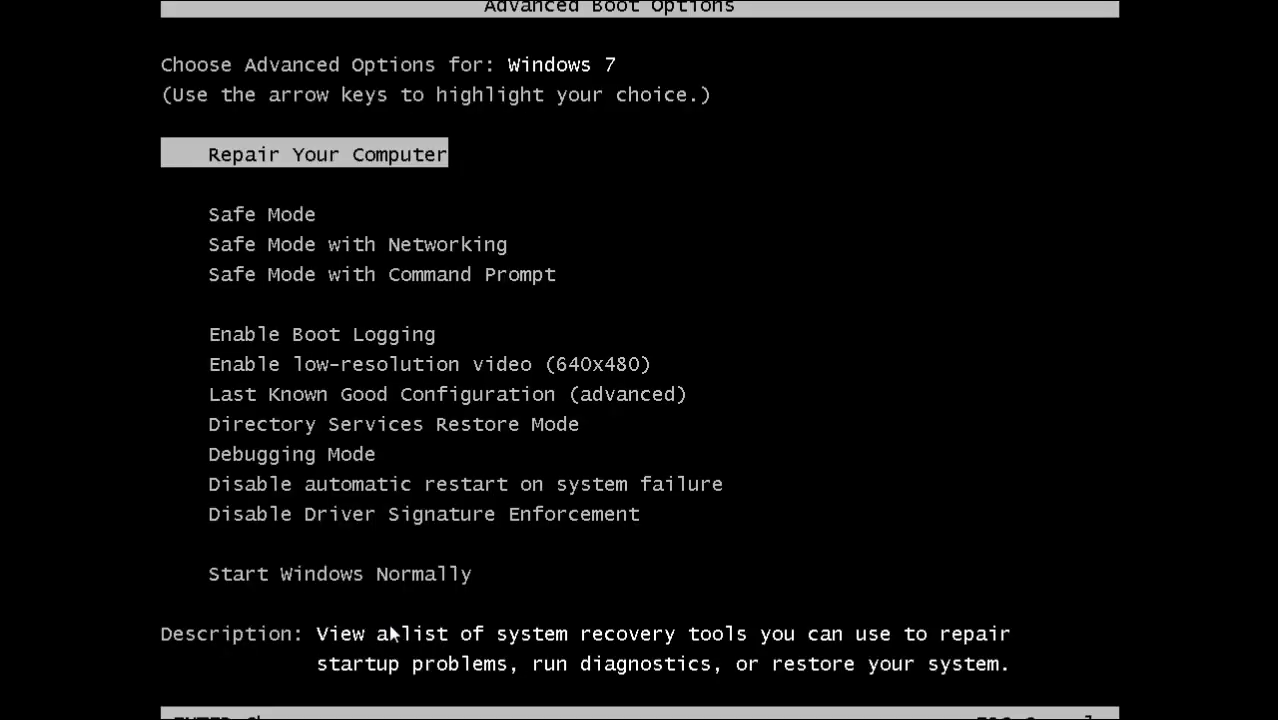
key(Down)
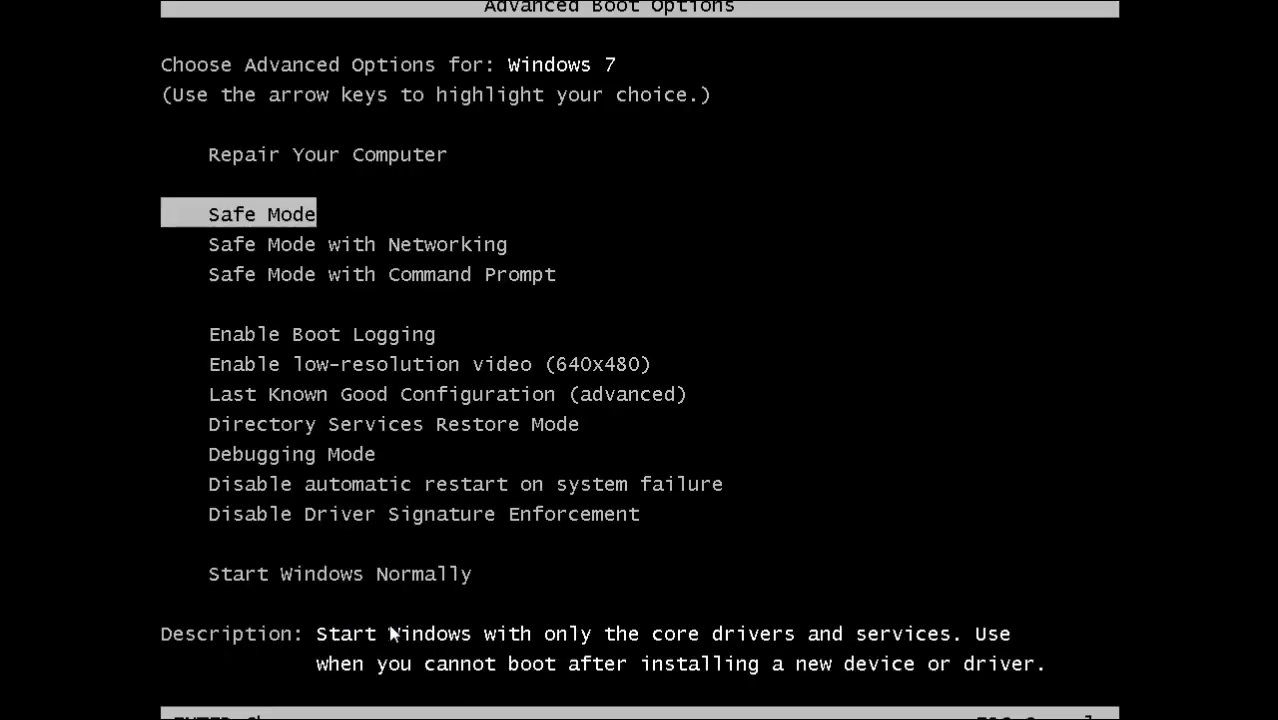
key(Return)
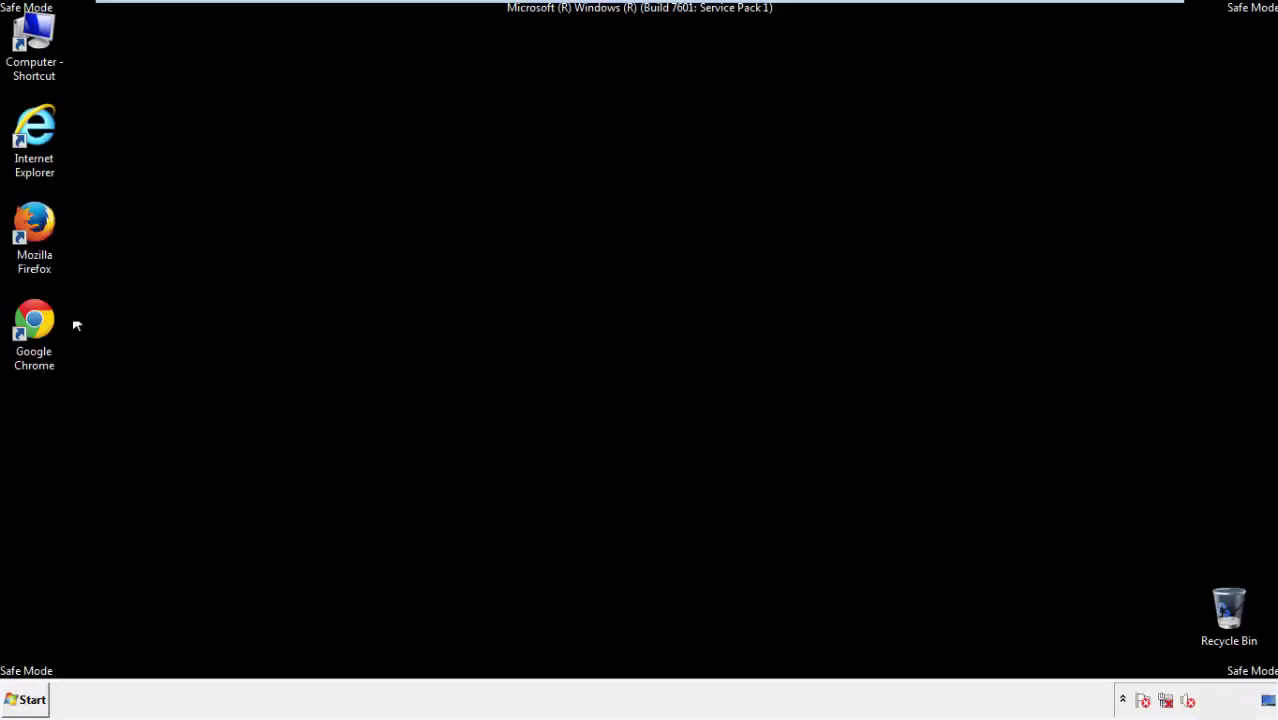
Launch Firefox, decline the default-browser prompt, and show the Menu Bar.
double_click(46, 233)
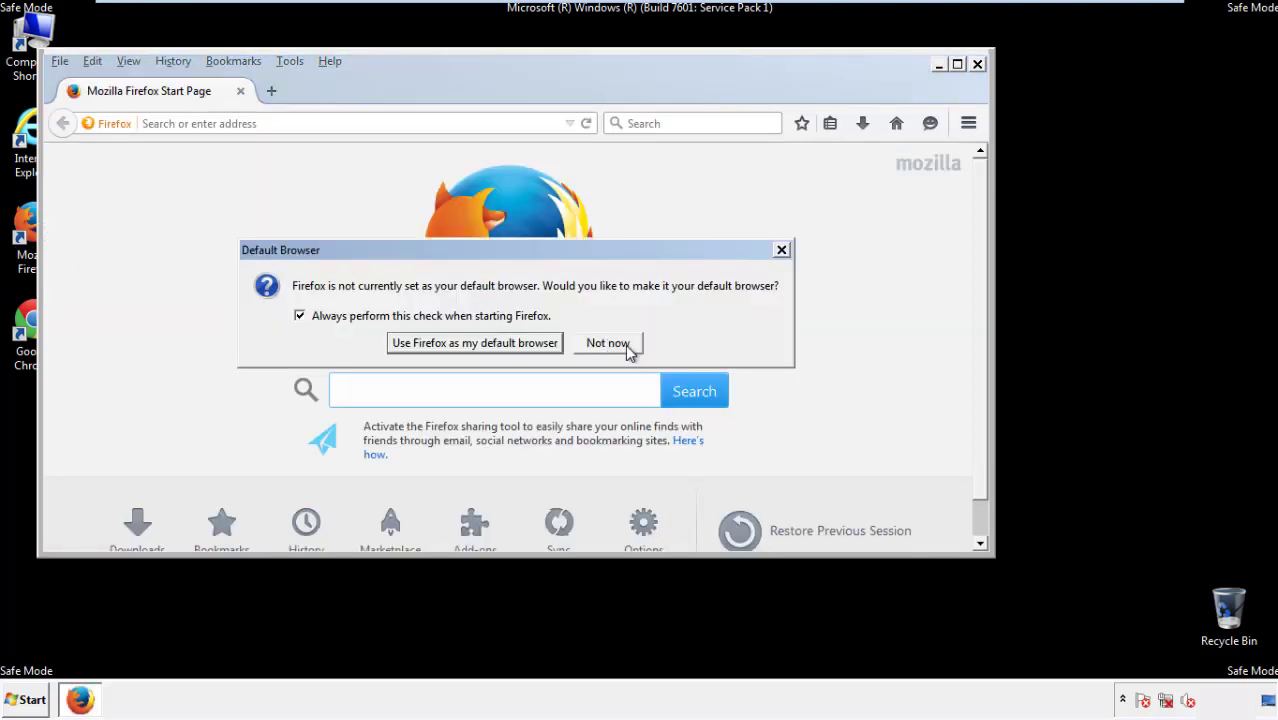
click(612, 344)
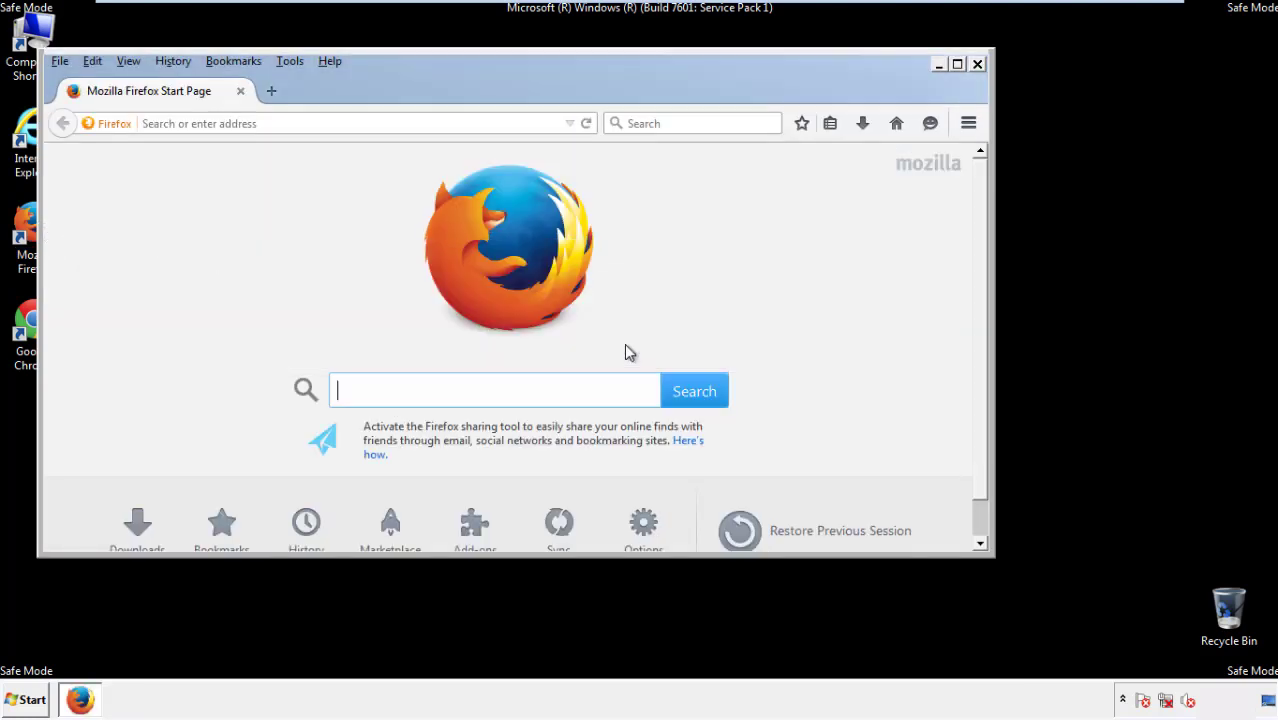
right_click(390, 82)
click(430, 150)
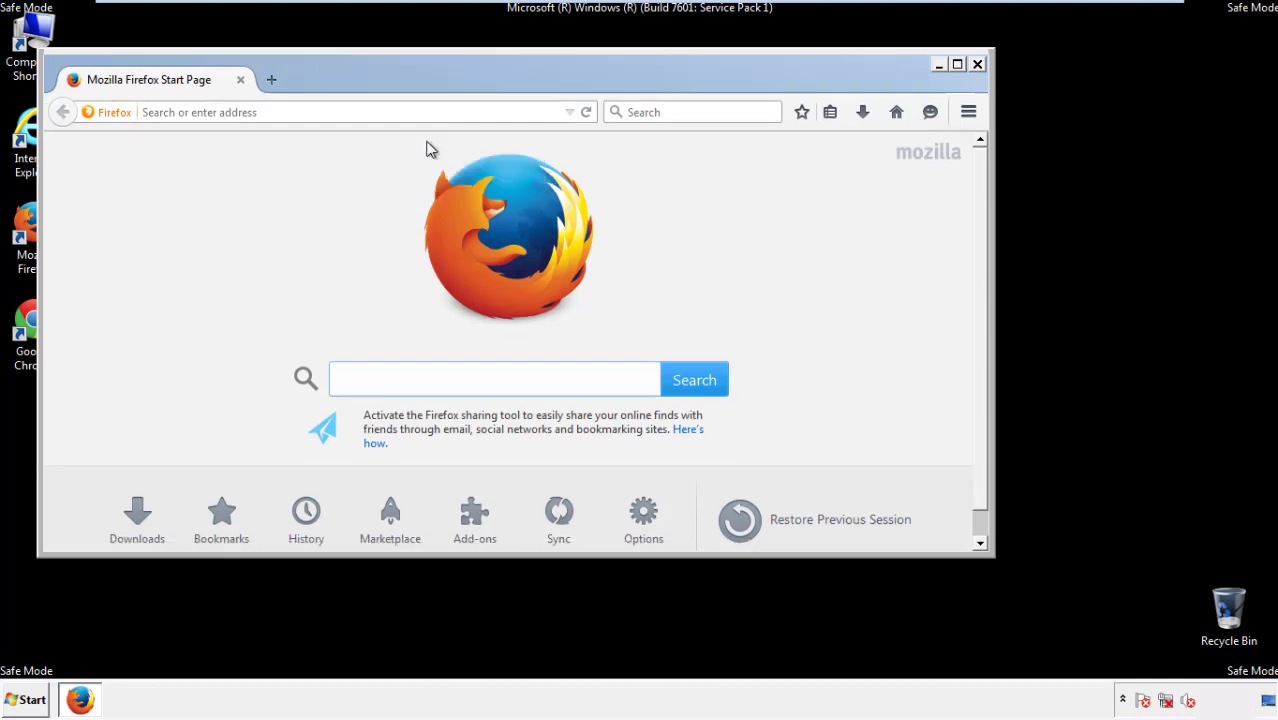
right_click(401, 82)
click(430, 157)
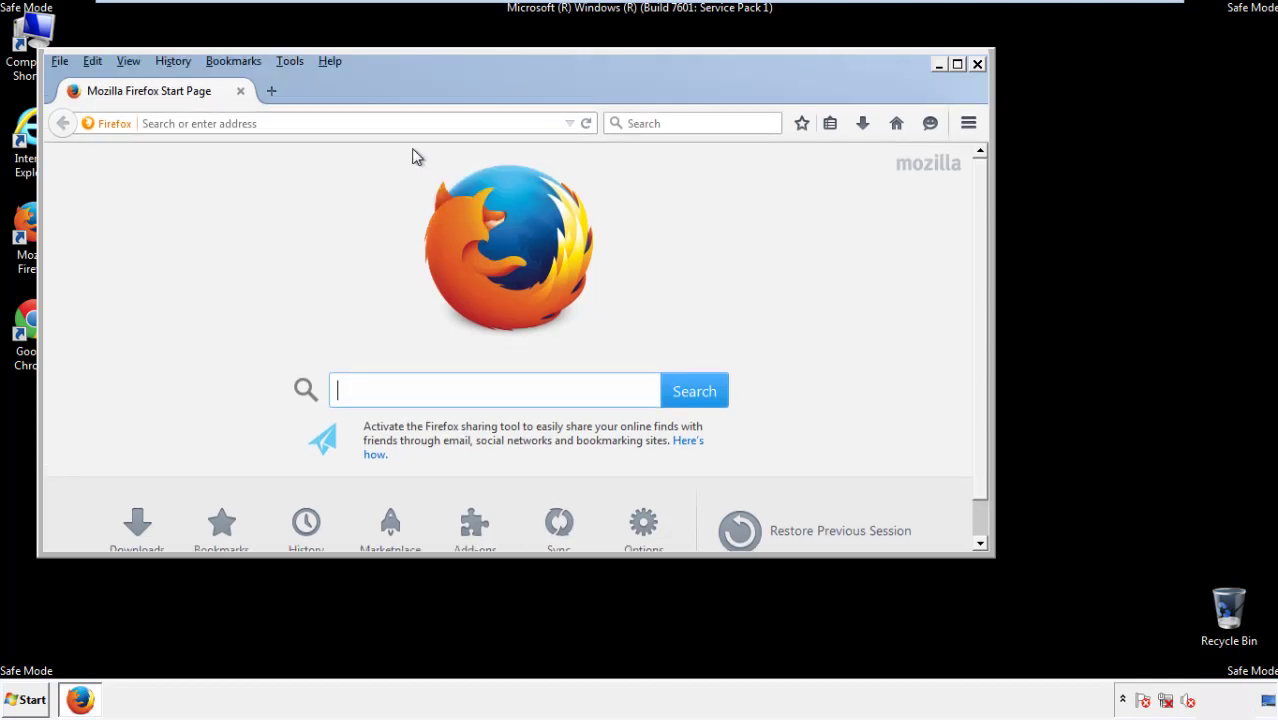
Clear recent history for Everything, including offline website data and site preferences.
click(178, 62)
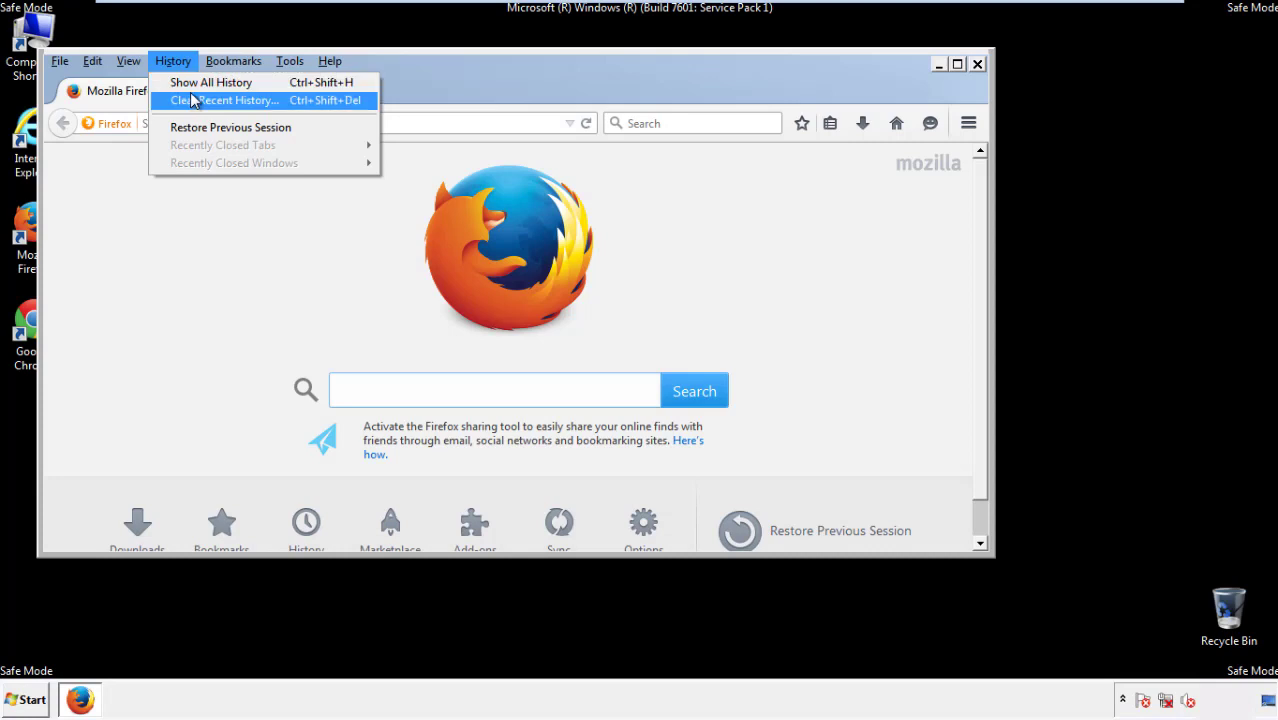
click(196, 100)
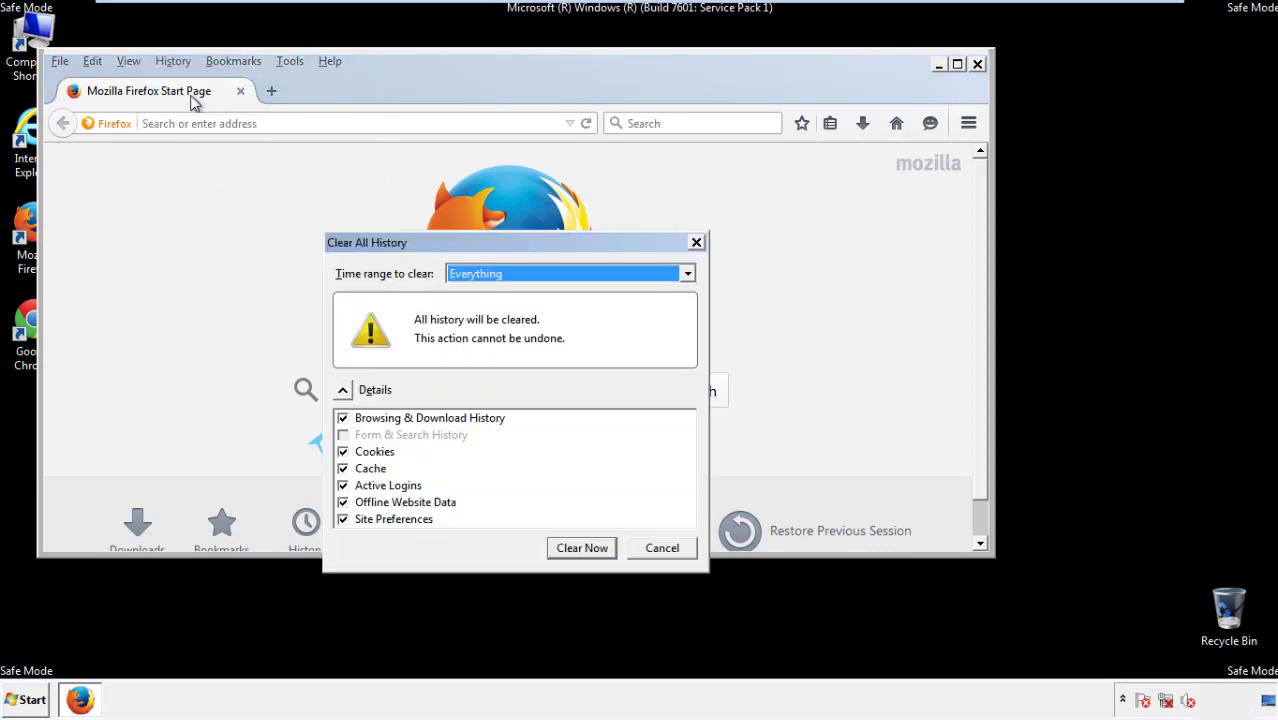
click(474, 276)
click(479, 375)
click(342, 502)
click(342, 502)
click(343, 519)
click(343, 519)
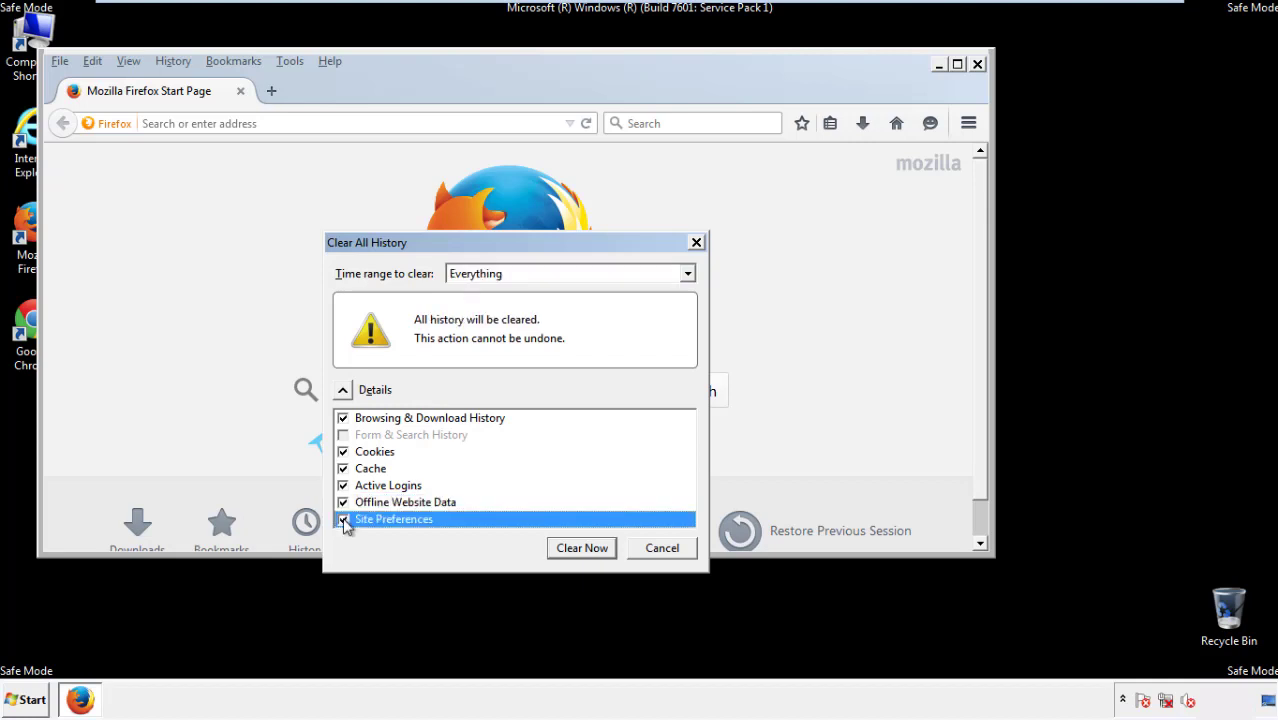
click(580, 548)
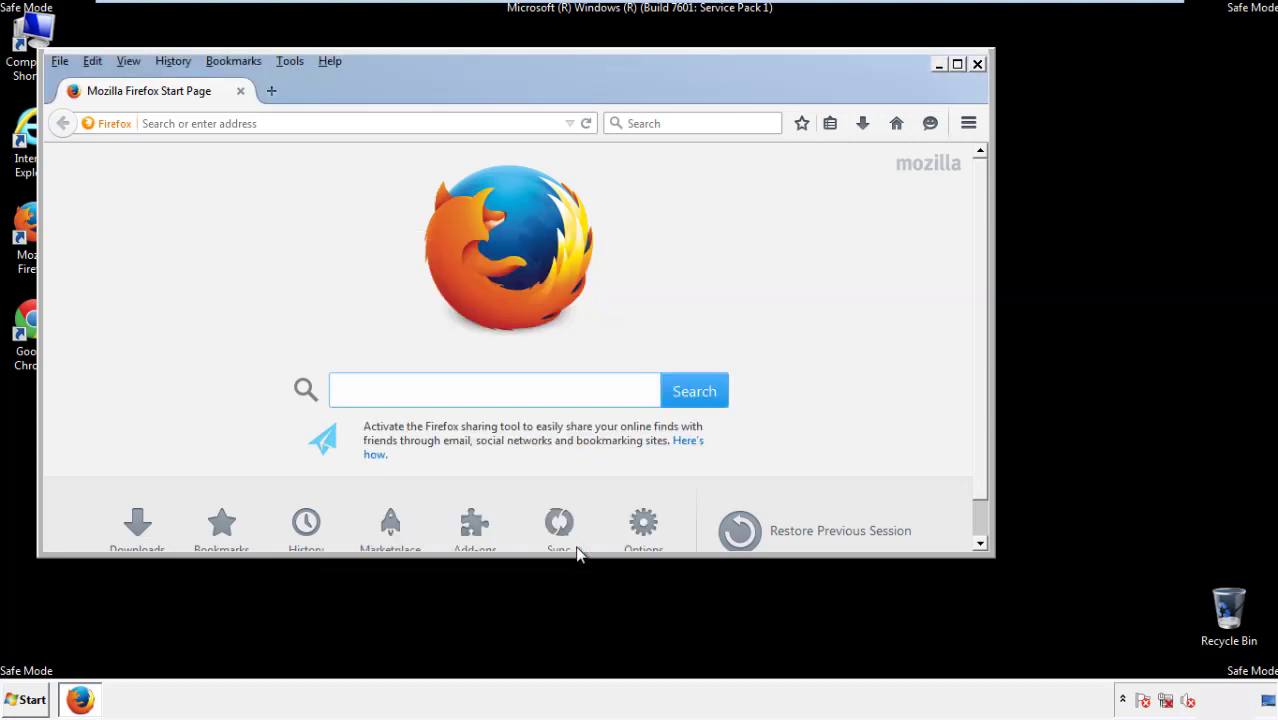
Refresh Firefox to defaults from Troubleshooting Information, decline the default prompt, and close Firefox.
click(329, 60)
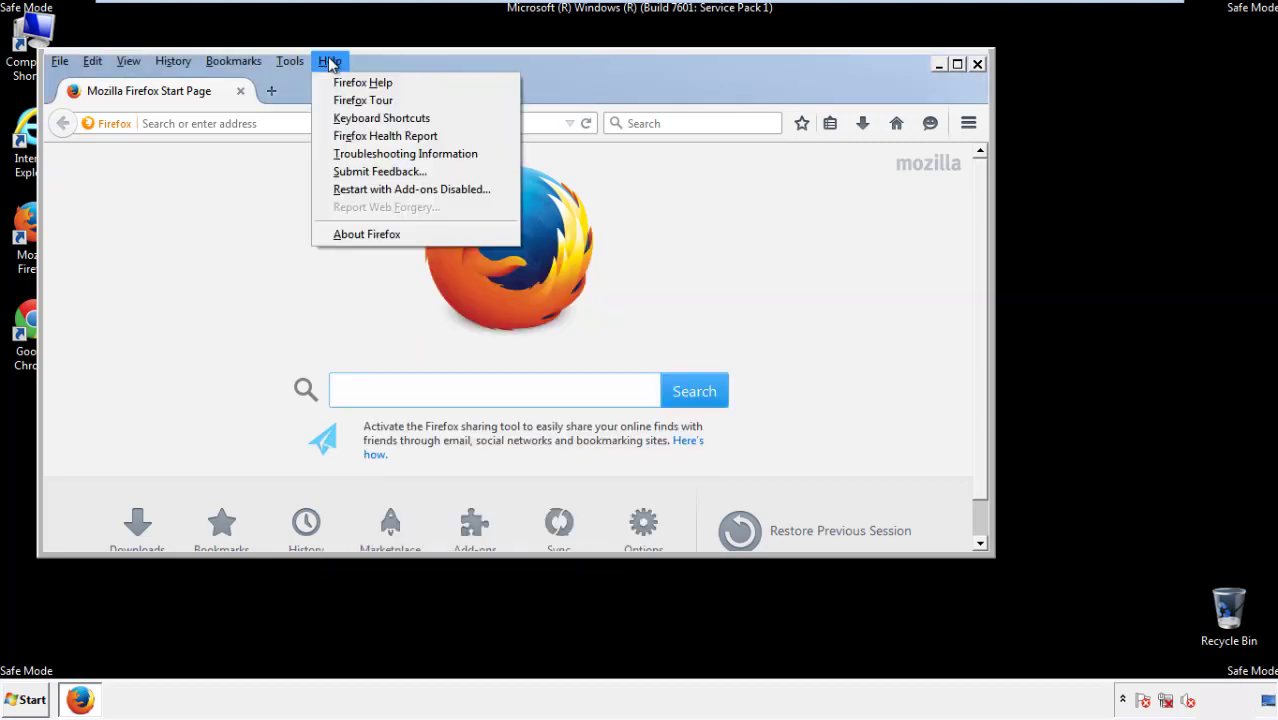
click(371, 154)
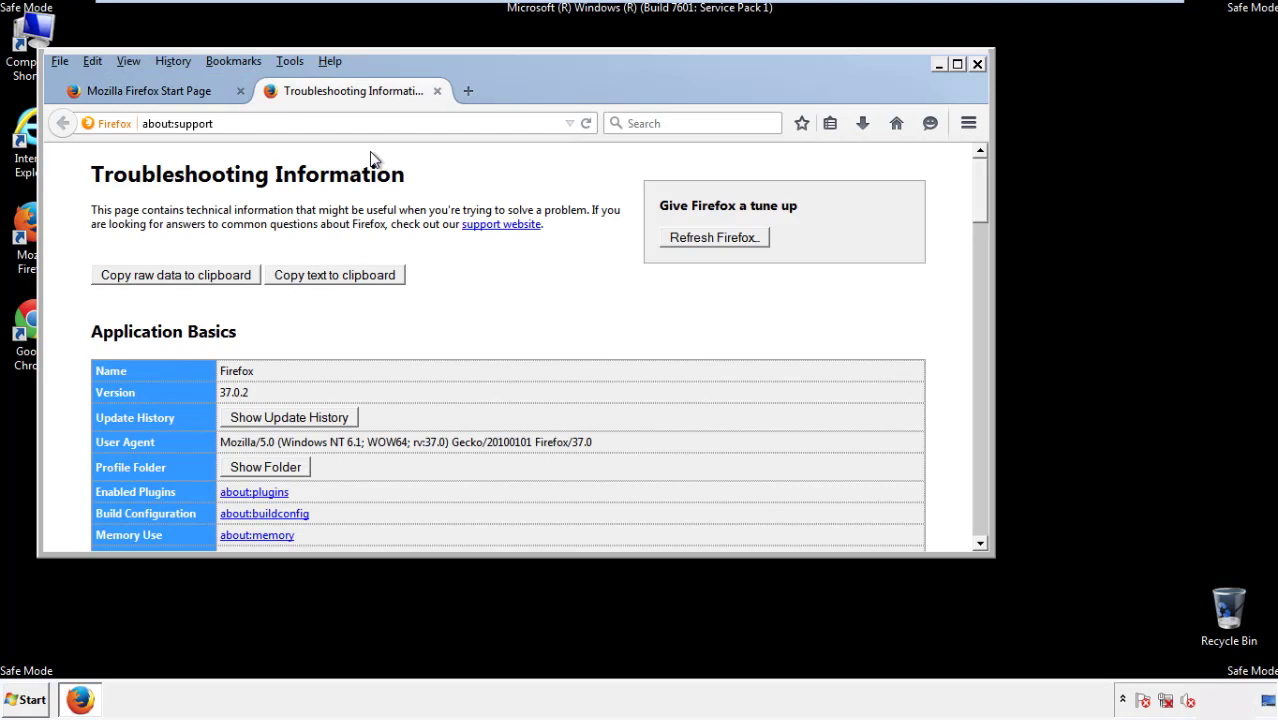
click(742, 240)
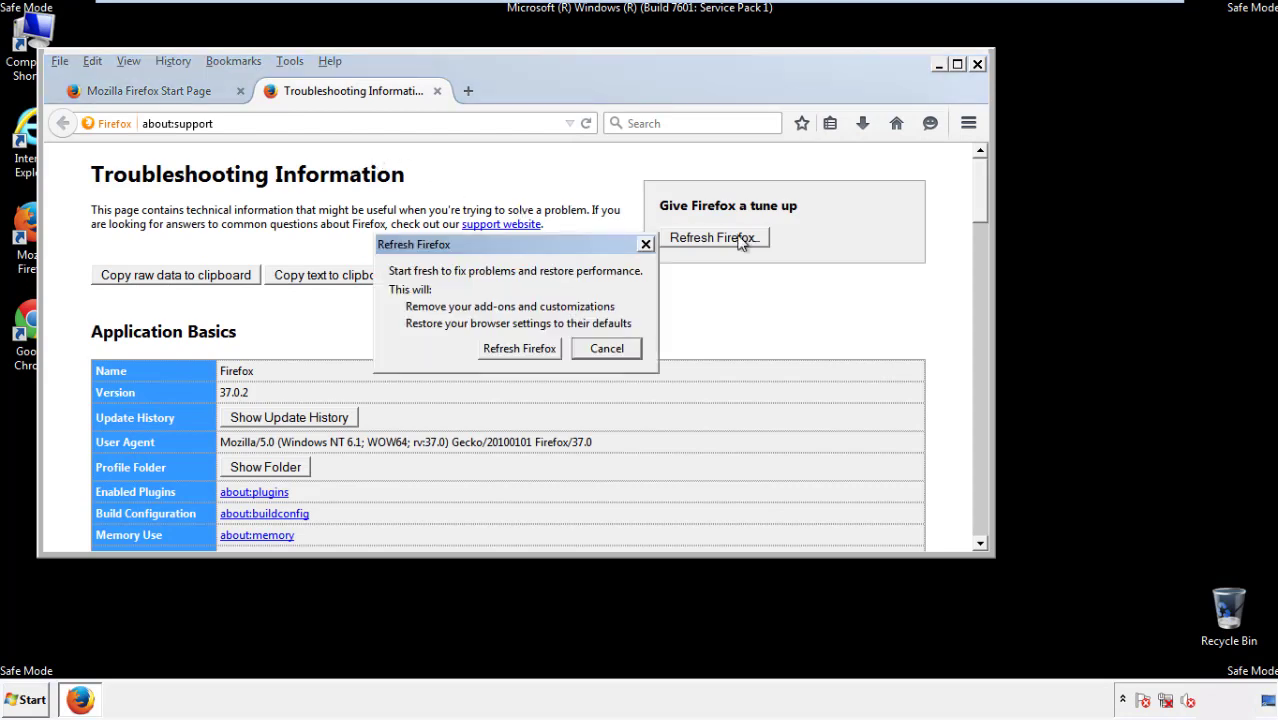
click(519, 348)
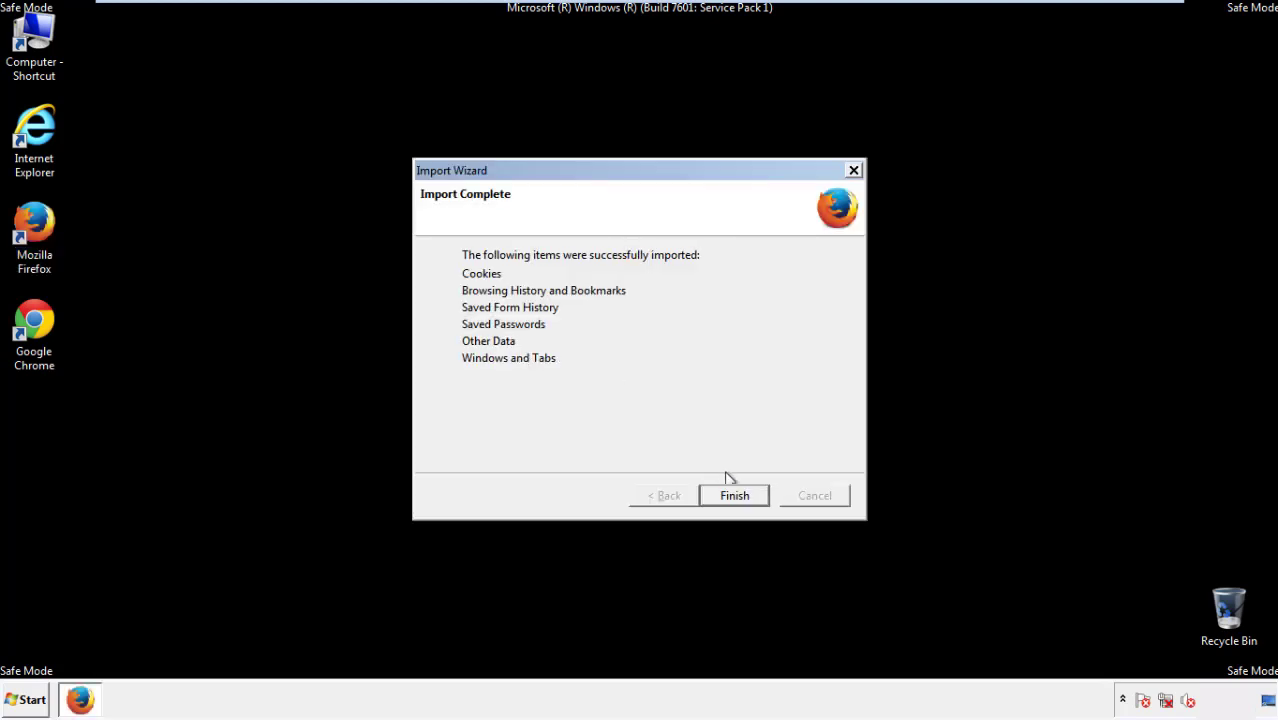
click(735, 496)
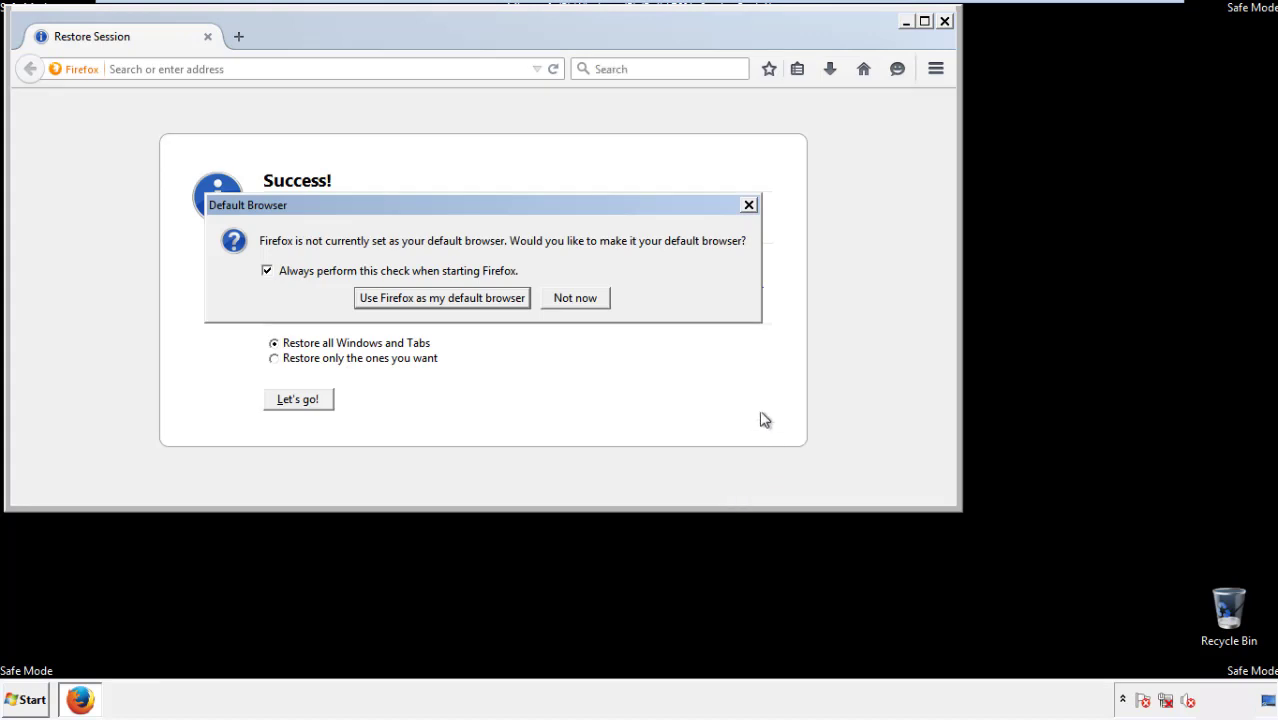
click(576, 300)
click(944, 21)
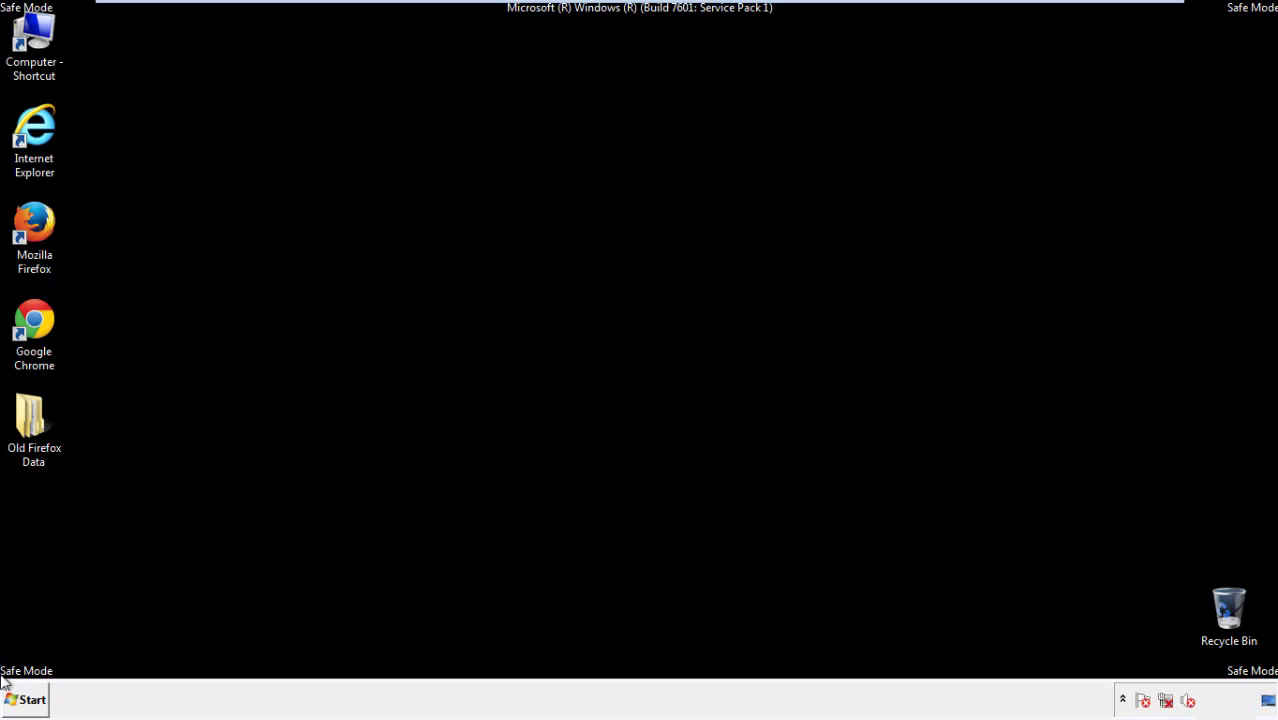
Launch Chrome, dismiss the default-browser prompt, and go to History via Settings.
double_click(30, 318)
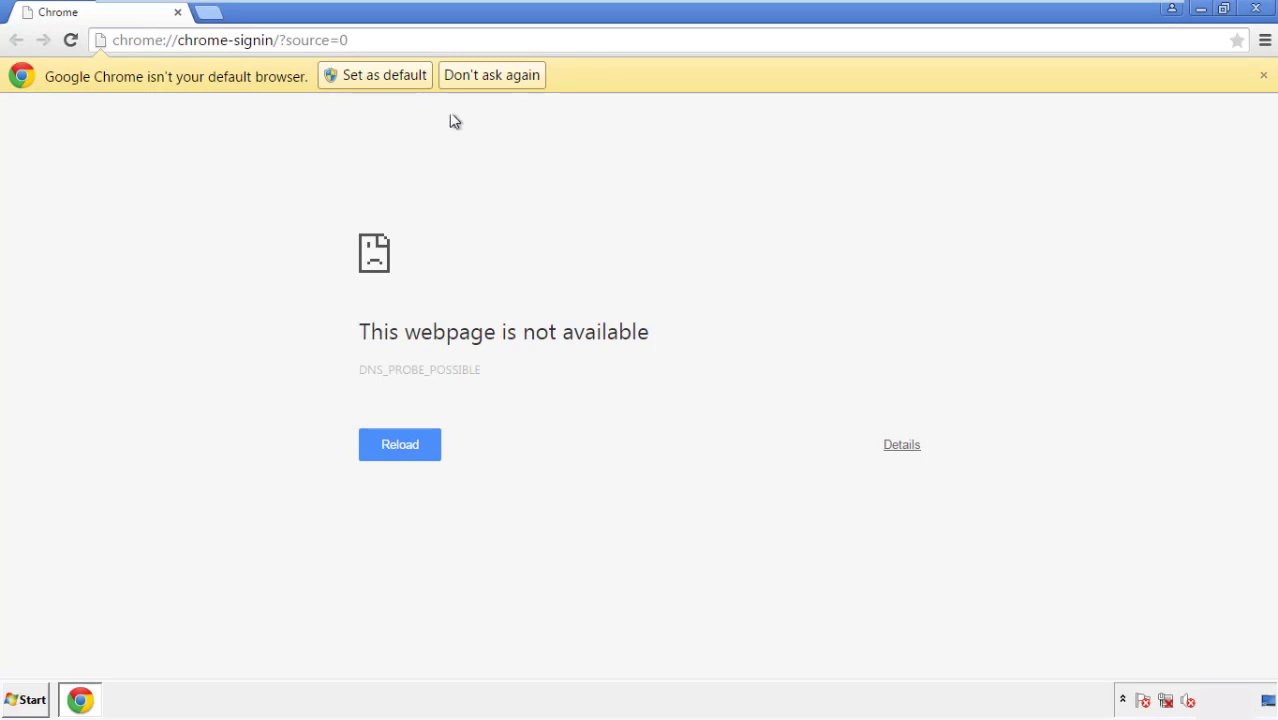
click(513, 76)
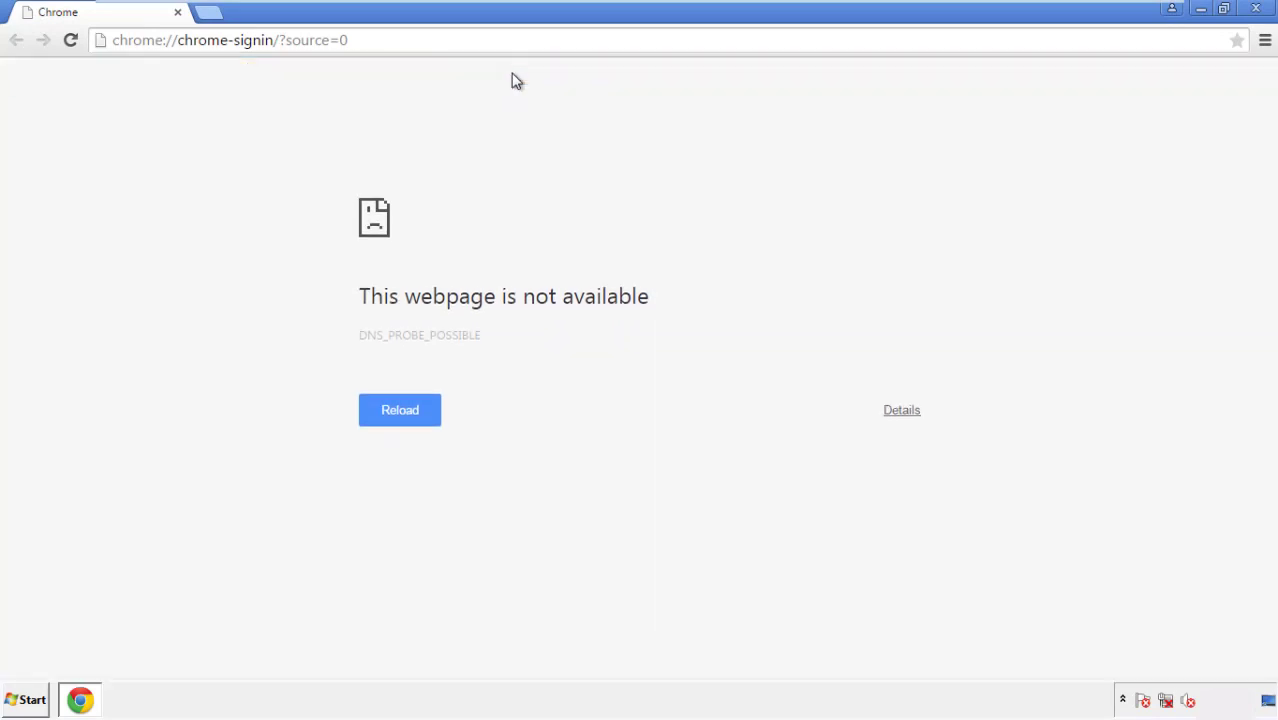
click(1265, 42)
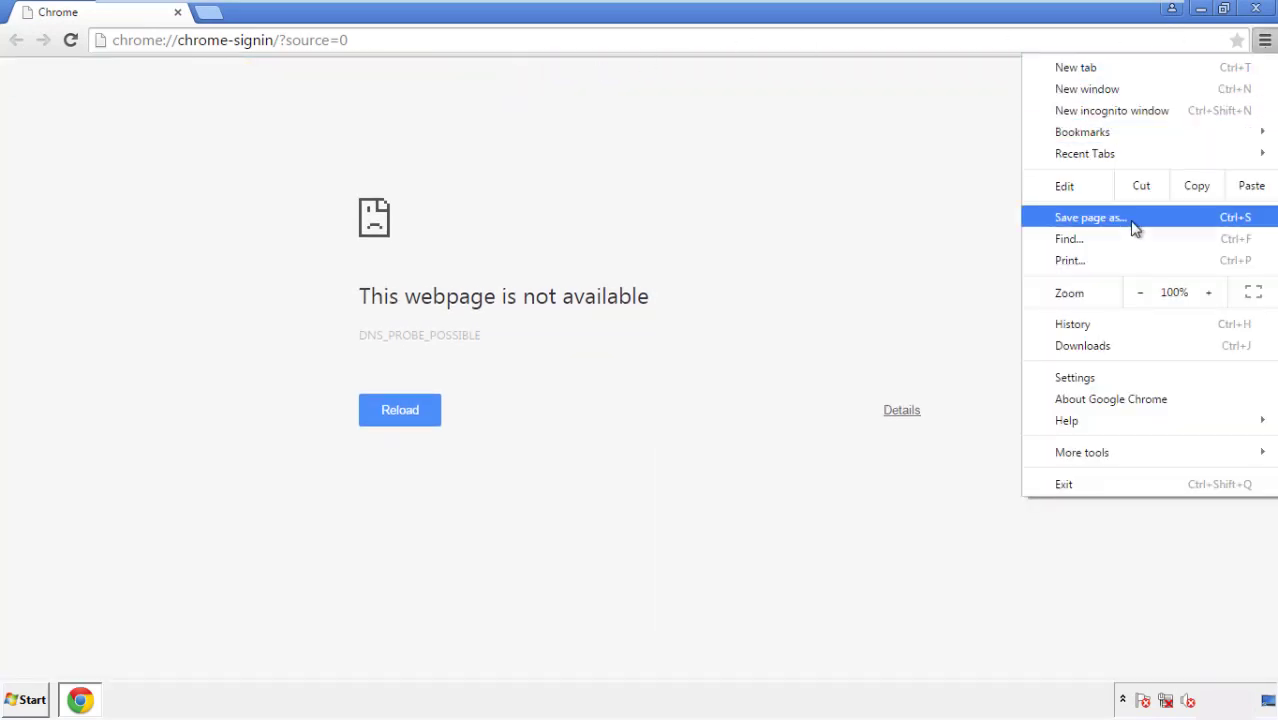
click(1081, 377)
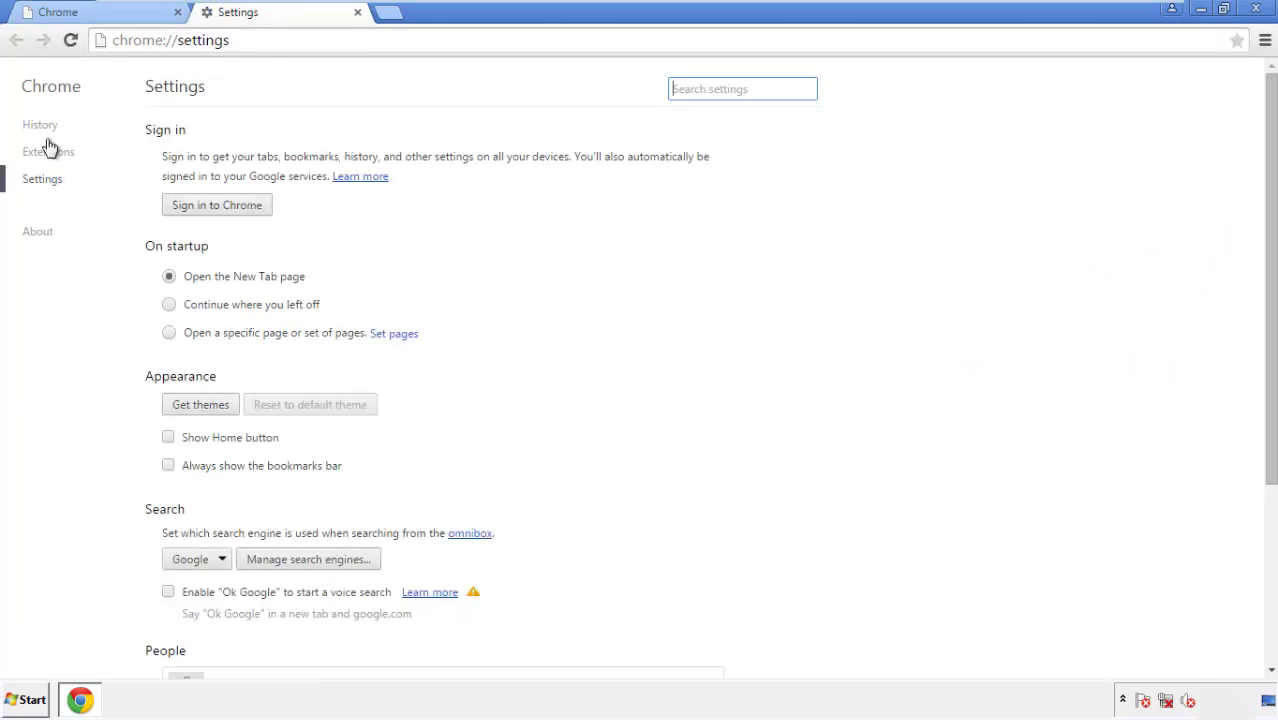
click(46, 128)
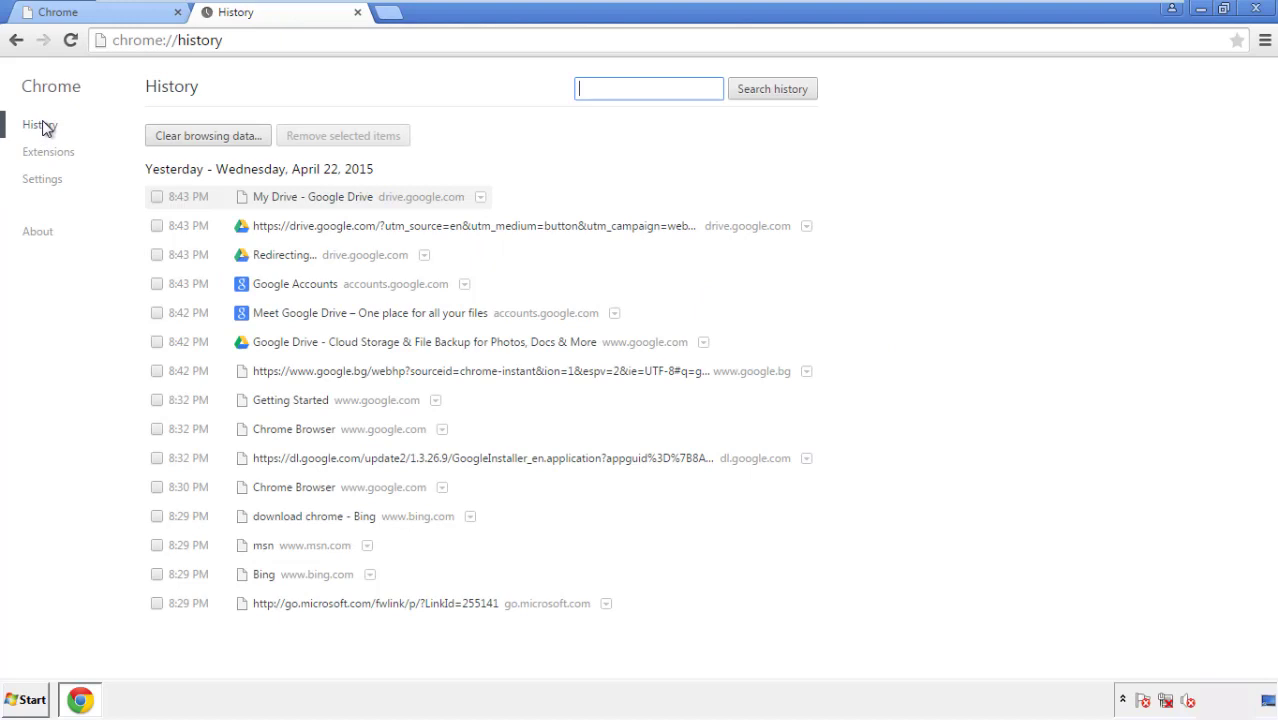
Clear Chrome browsing data from the beginning of time, including autofill, keeping passwords.
click(192, 140)
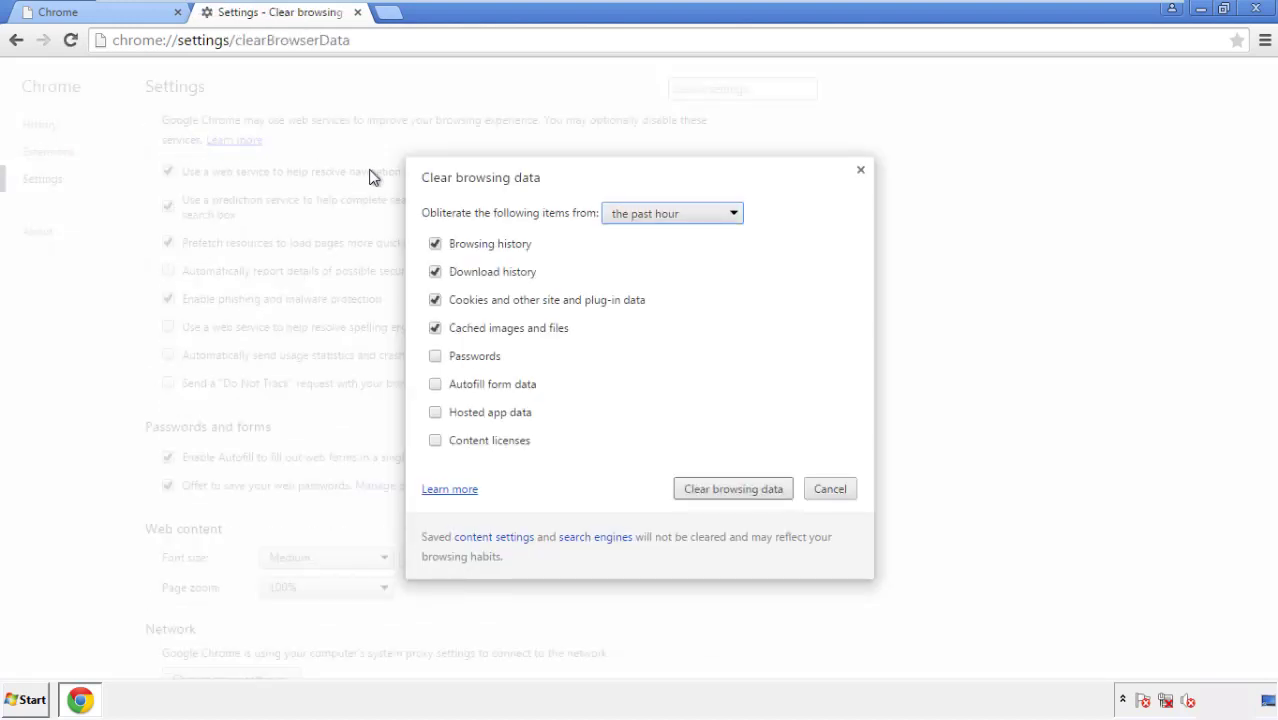
click(643, 216)
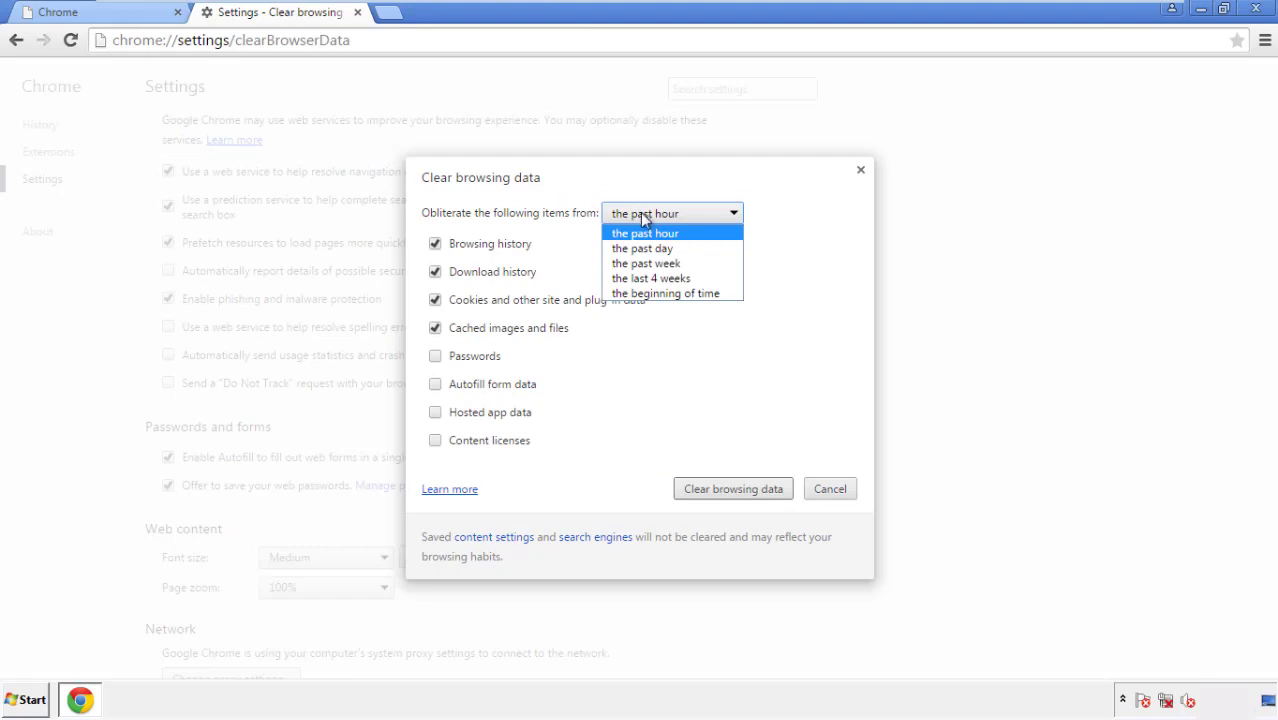
click(640, 297)
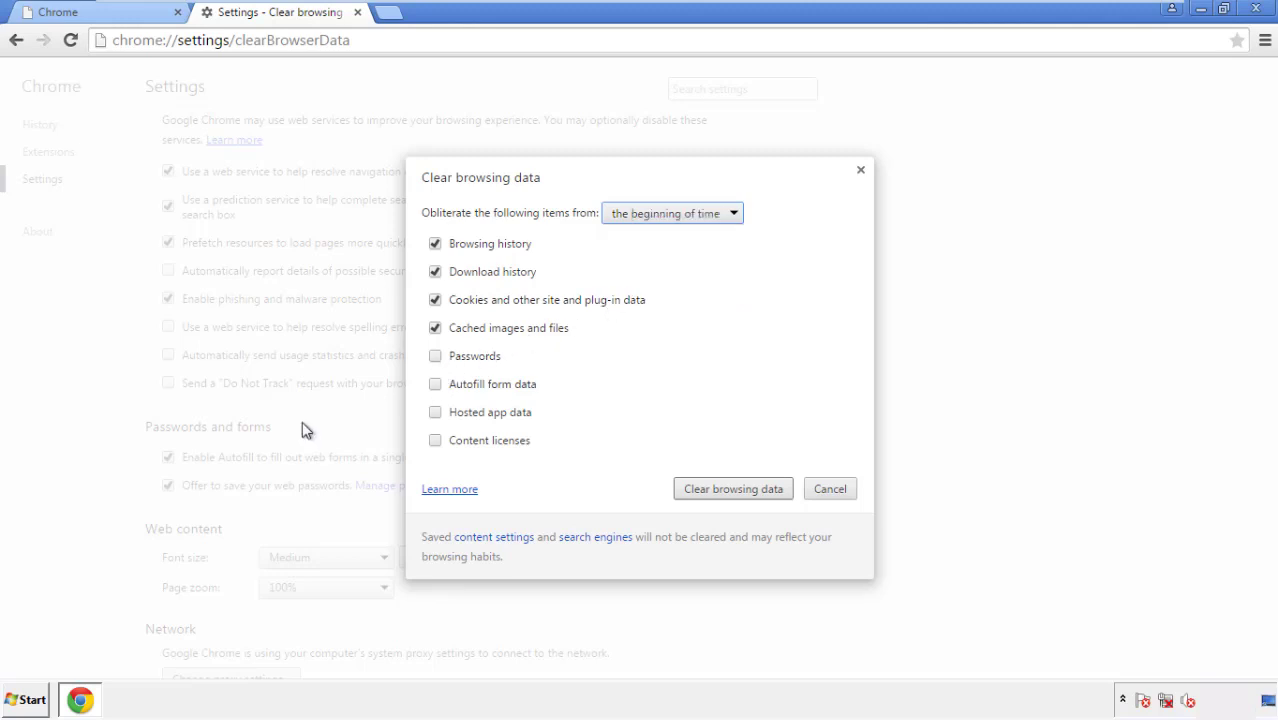
click(446, 391)
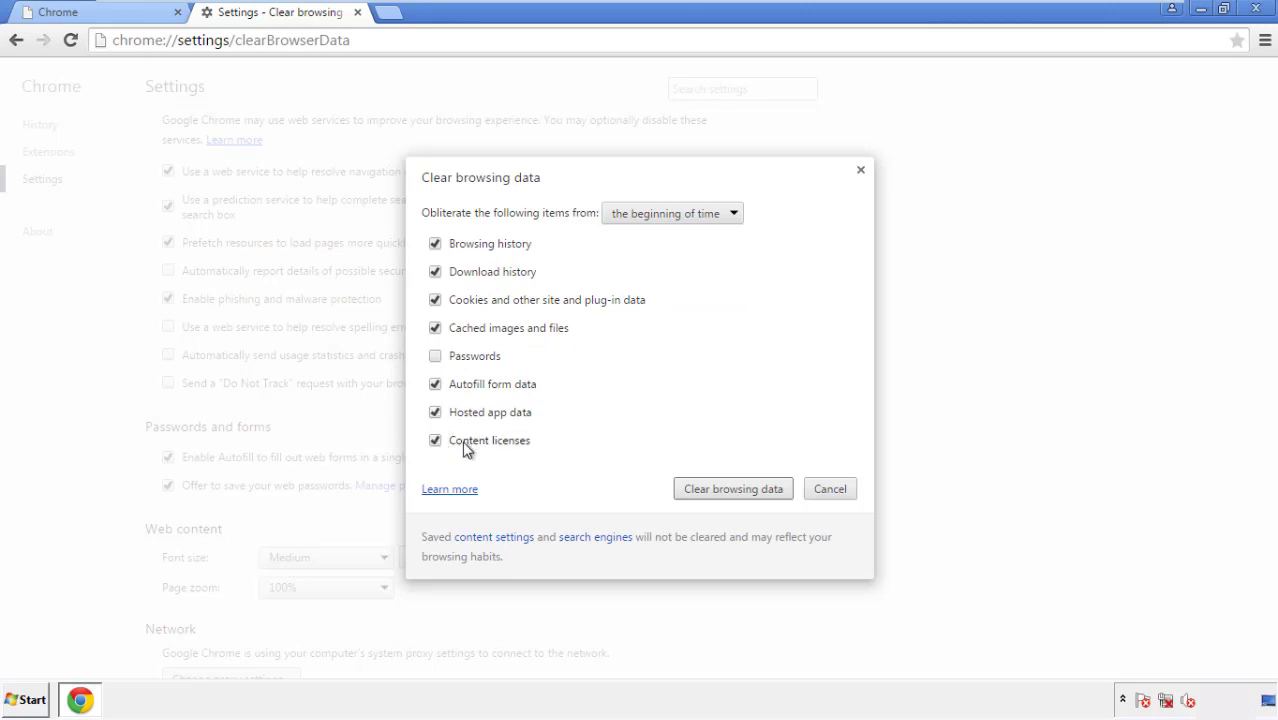
click(718, 490)
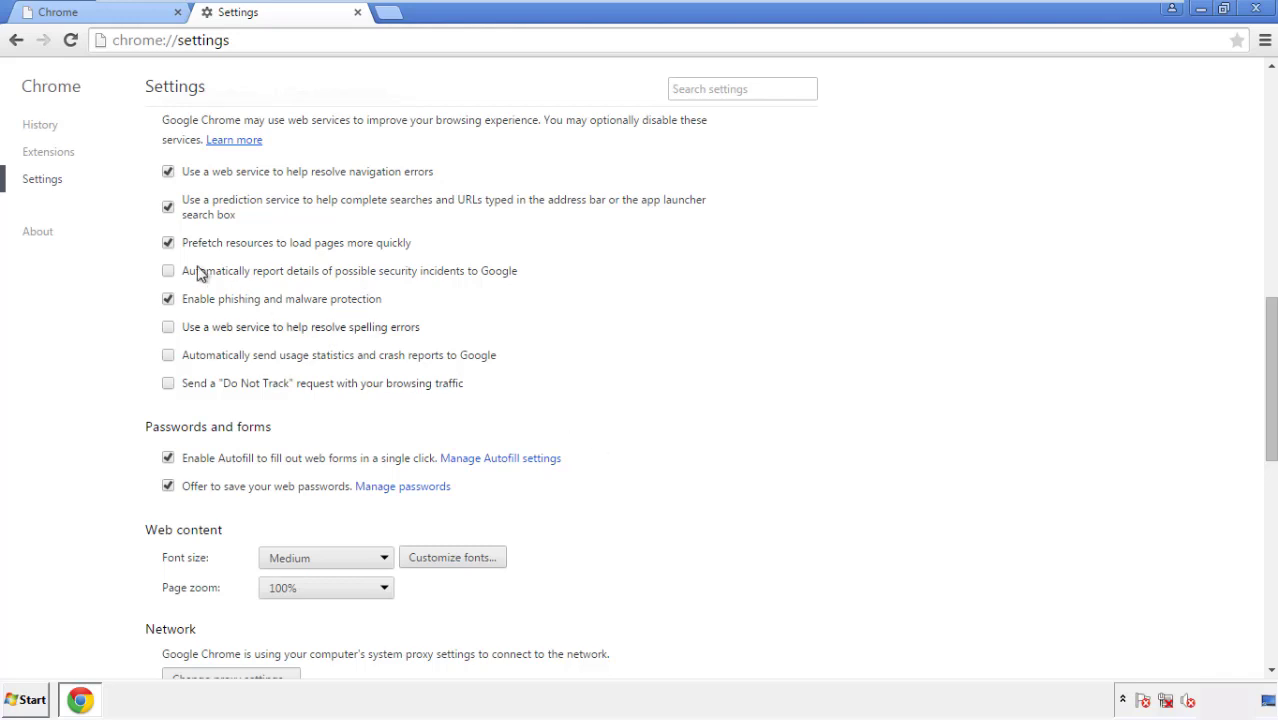
Reset Chrome settings to their original defaults and close the browser.
drag(1270, 318, 1268, 536)
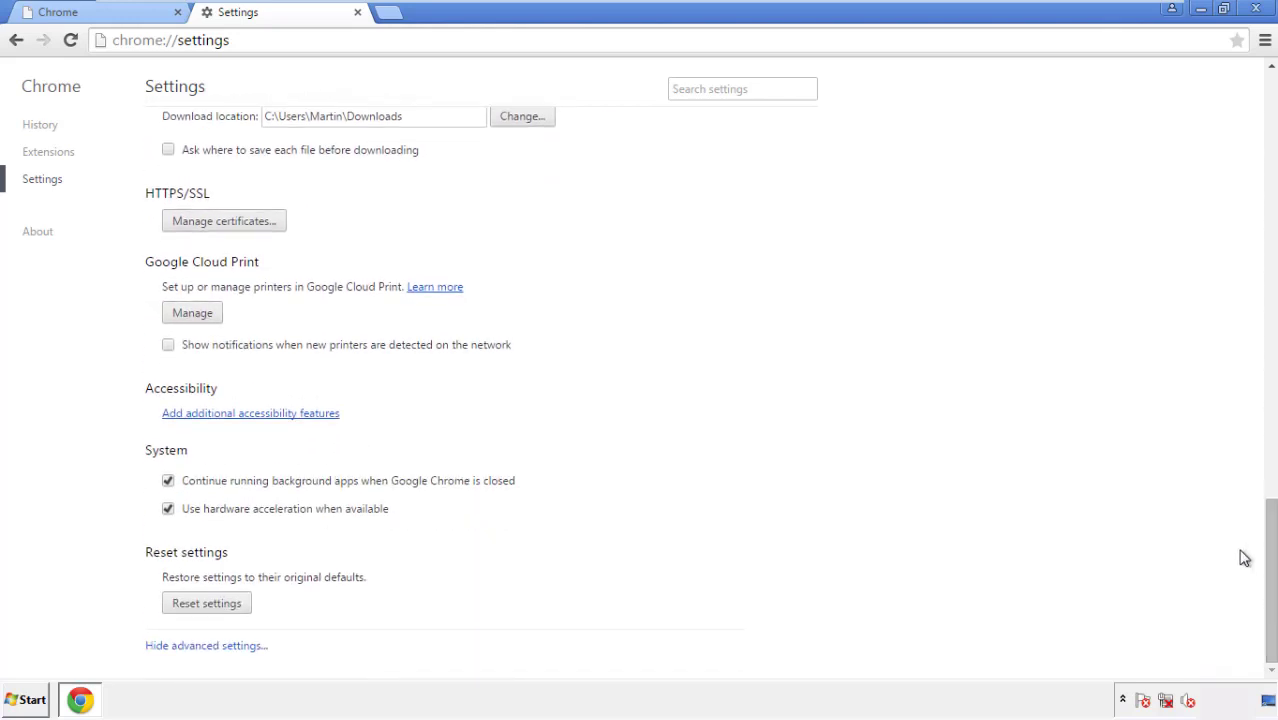
click(240, 612)
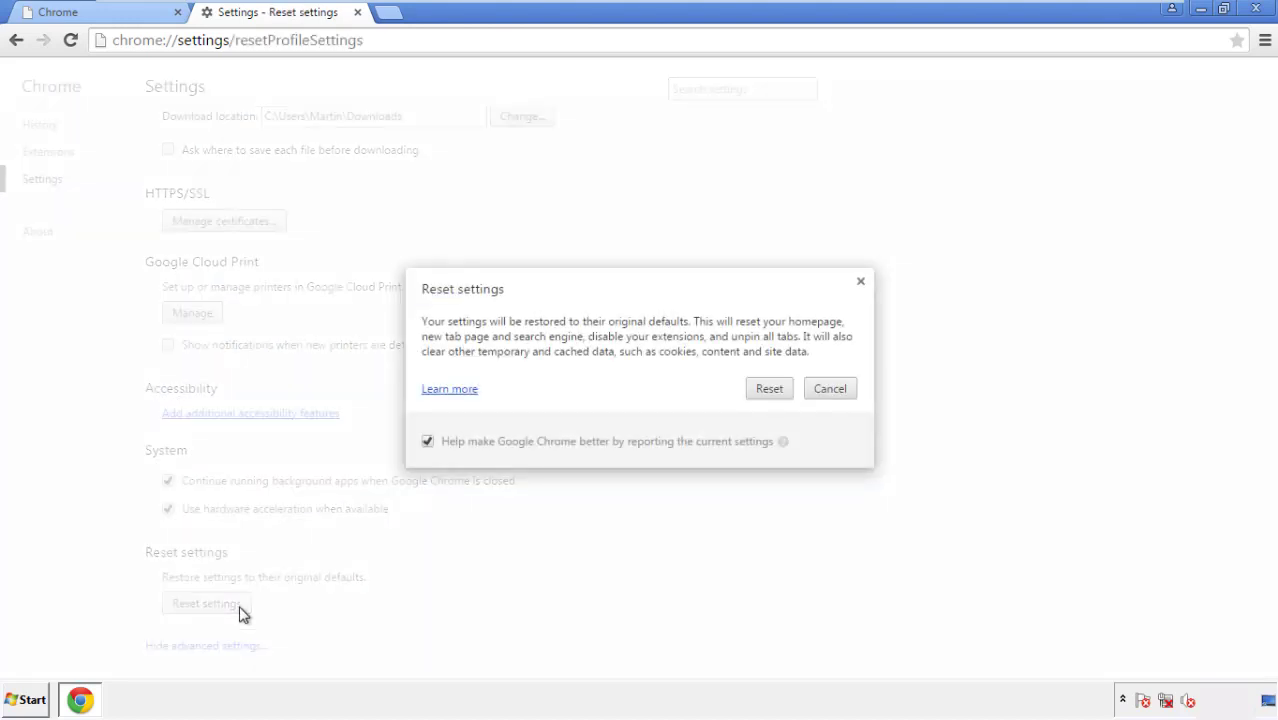
click(769, 389)
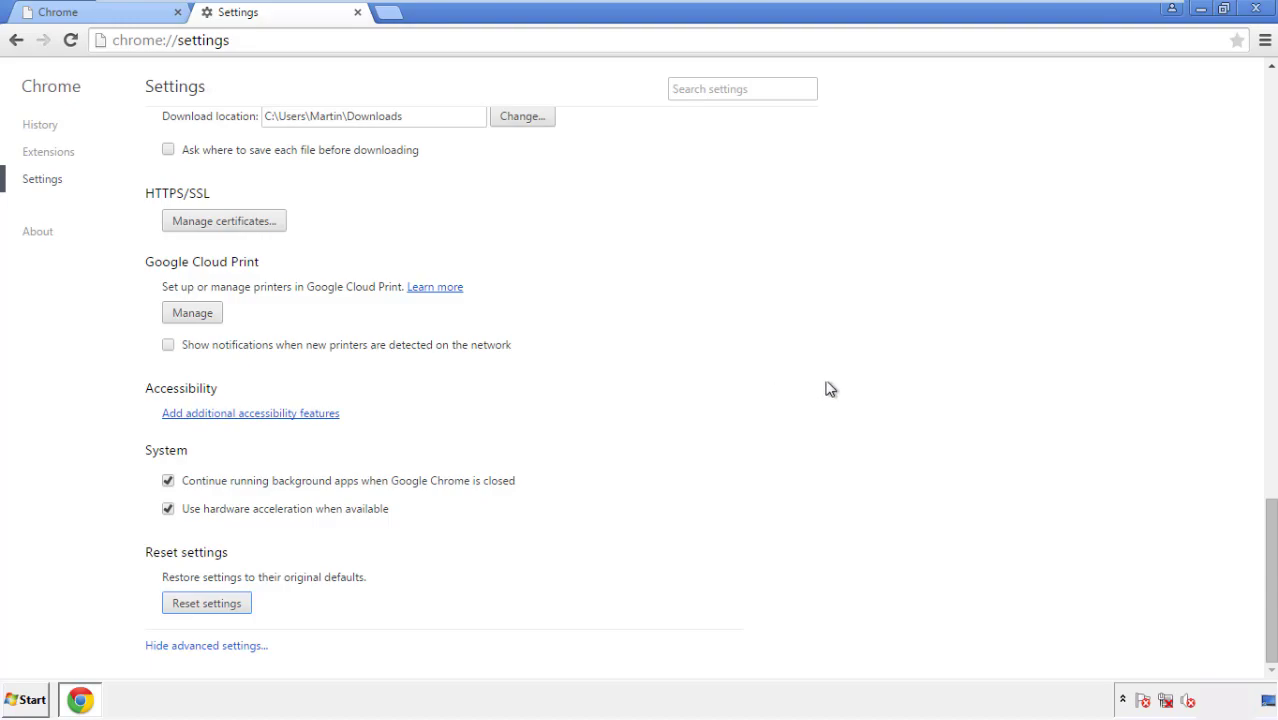
click(1255, 8)
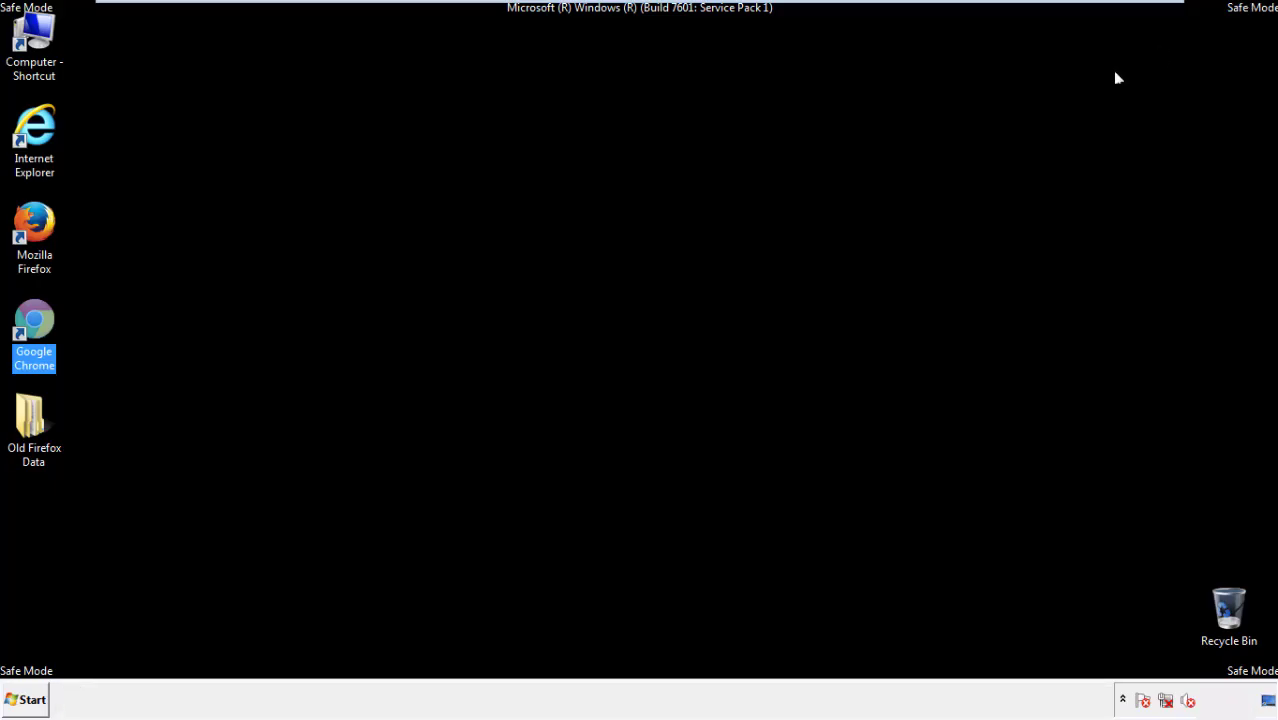
Remove the Search Mine extension in Firefox's Add-ons Manager, then close Firefox.
click(689, 318)
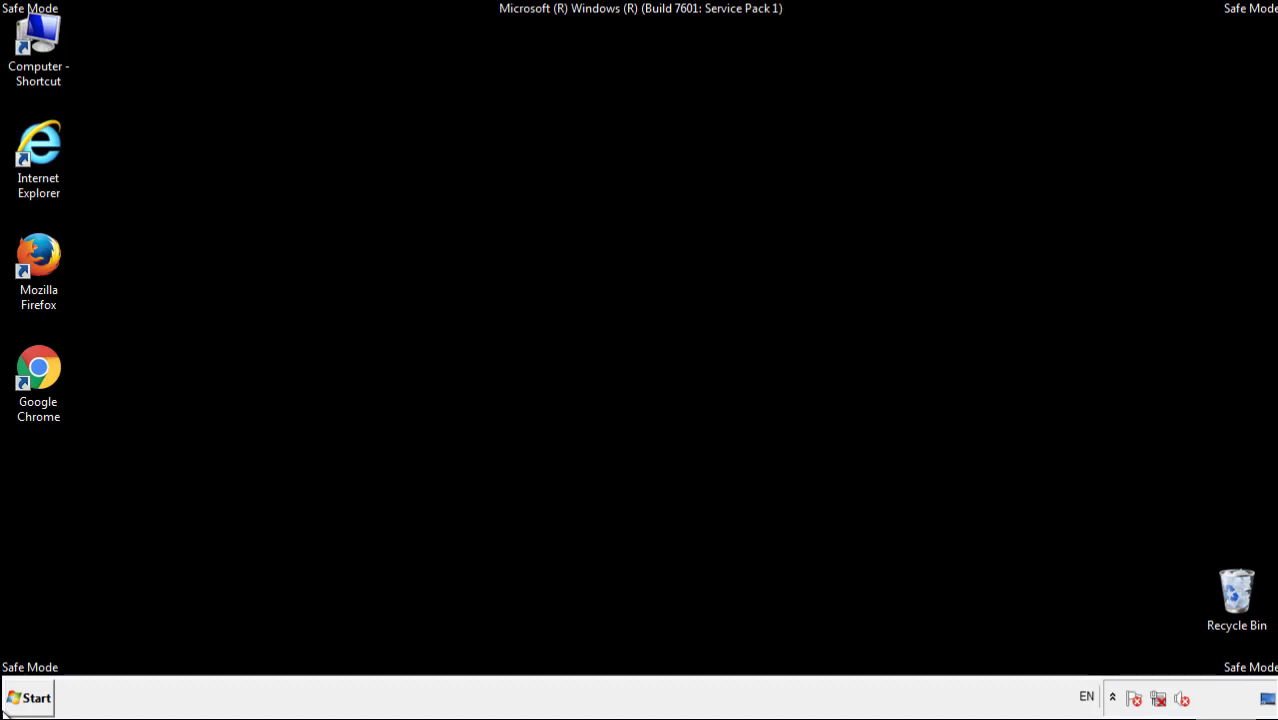
double_click(49, 248)
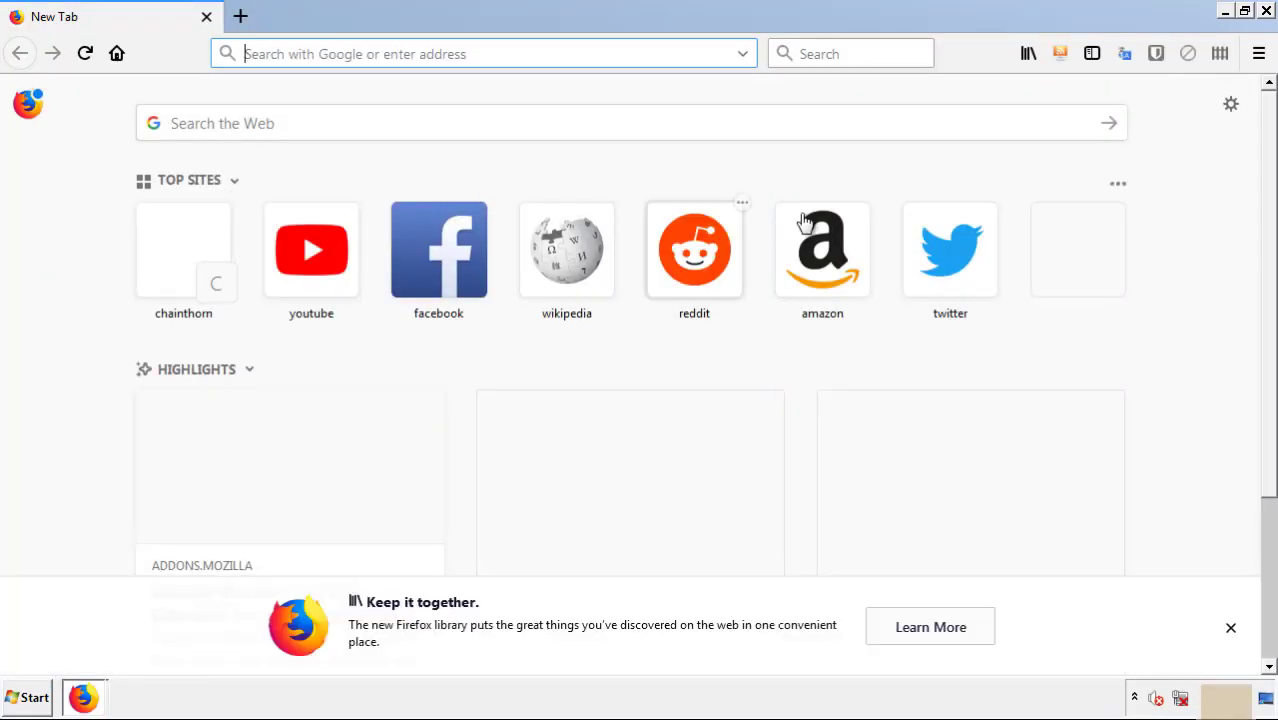
click(1259, 53)
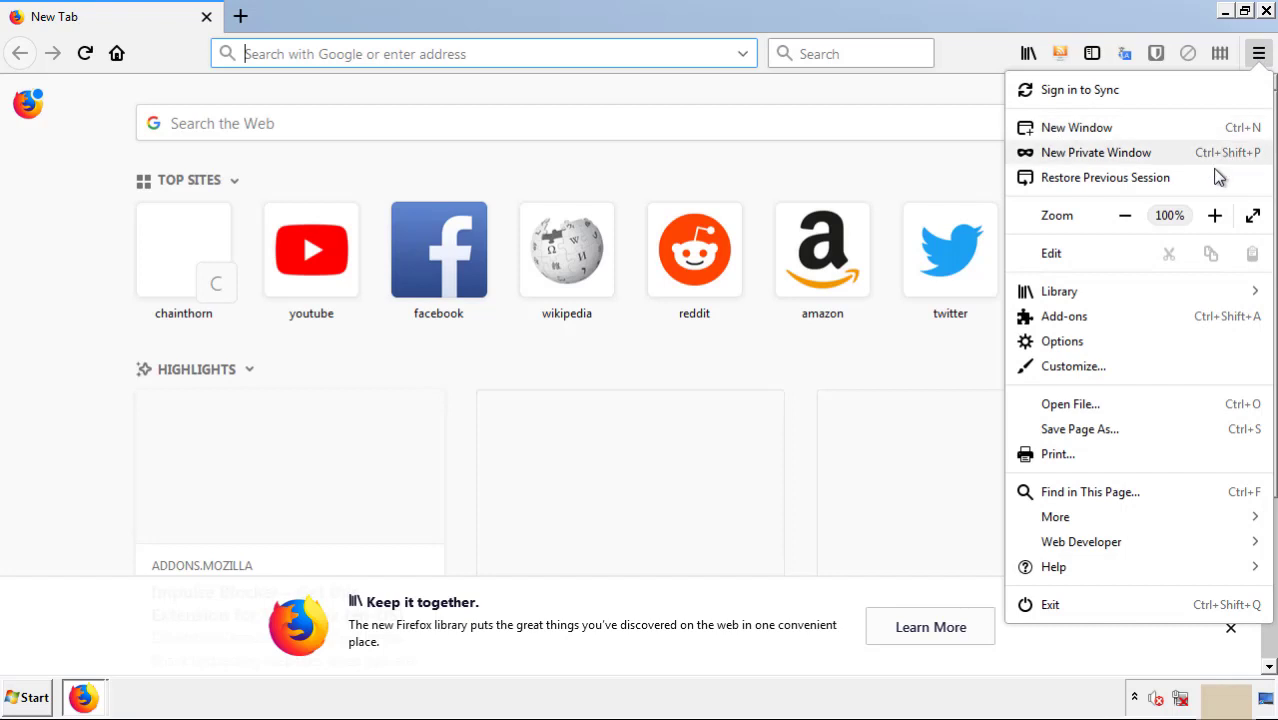
click(1178, 324)
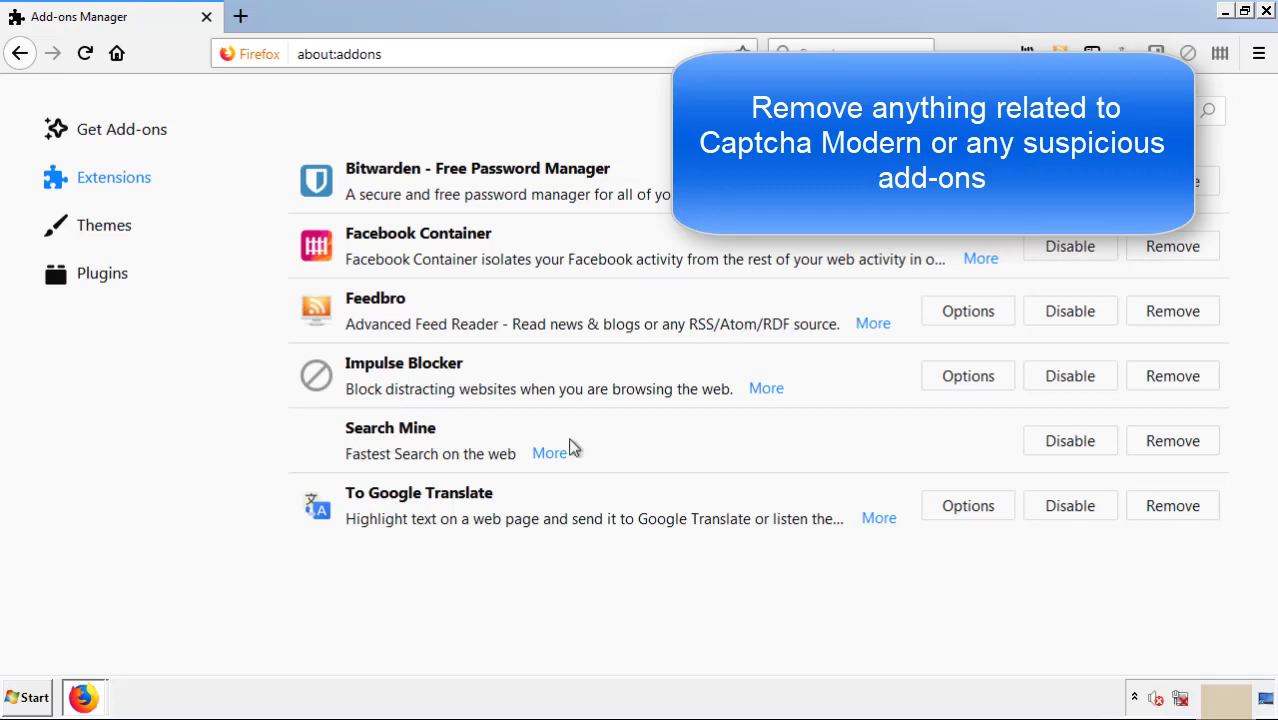
click(1167, 447)
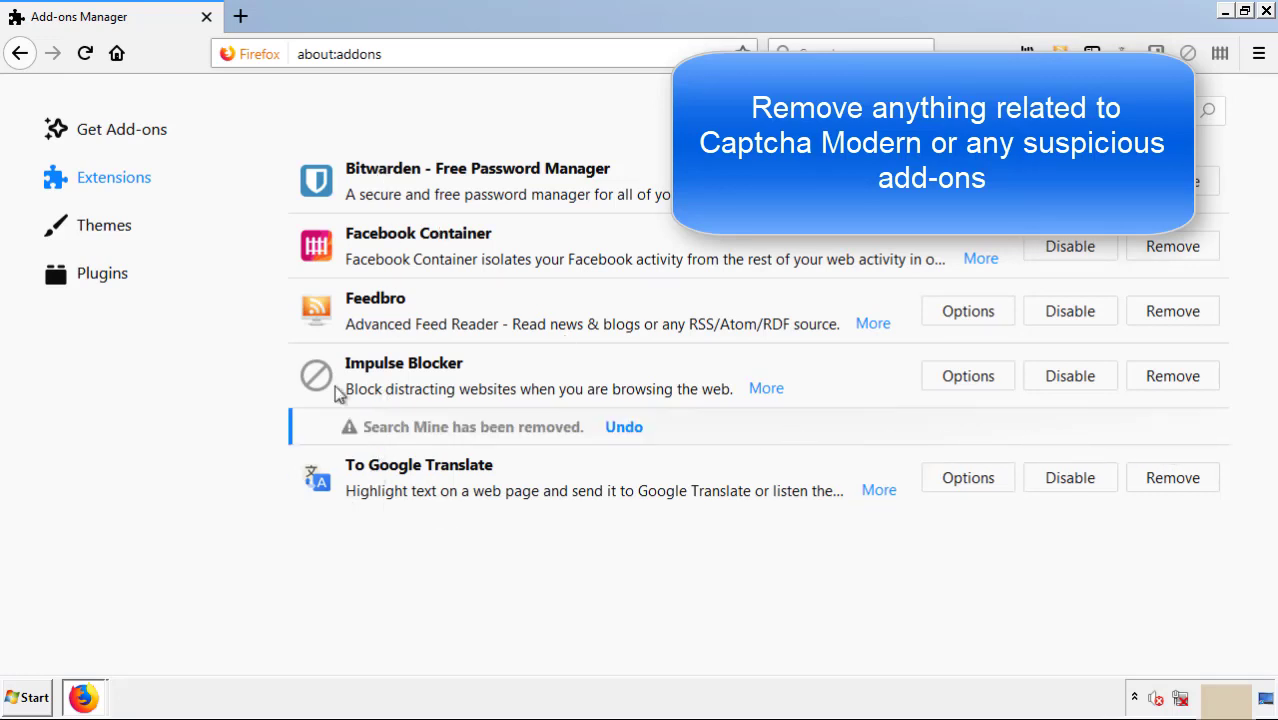
click(1266, 11)
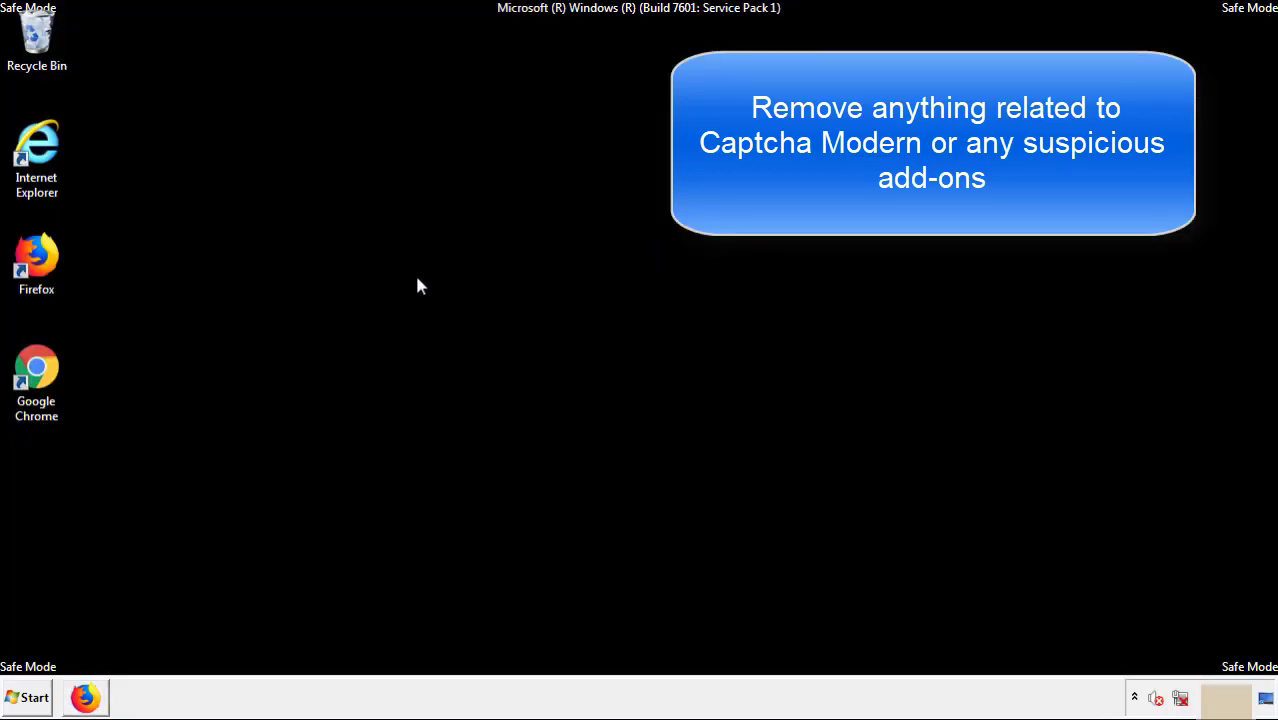
Remove the Search Mine extension from Chrome's Extensions page.
double_click(35, 388)
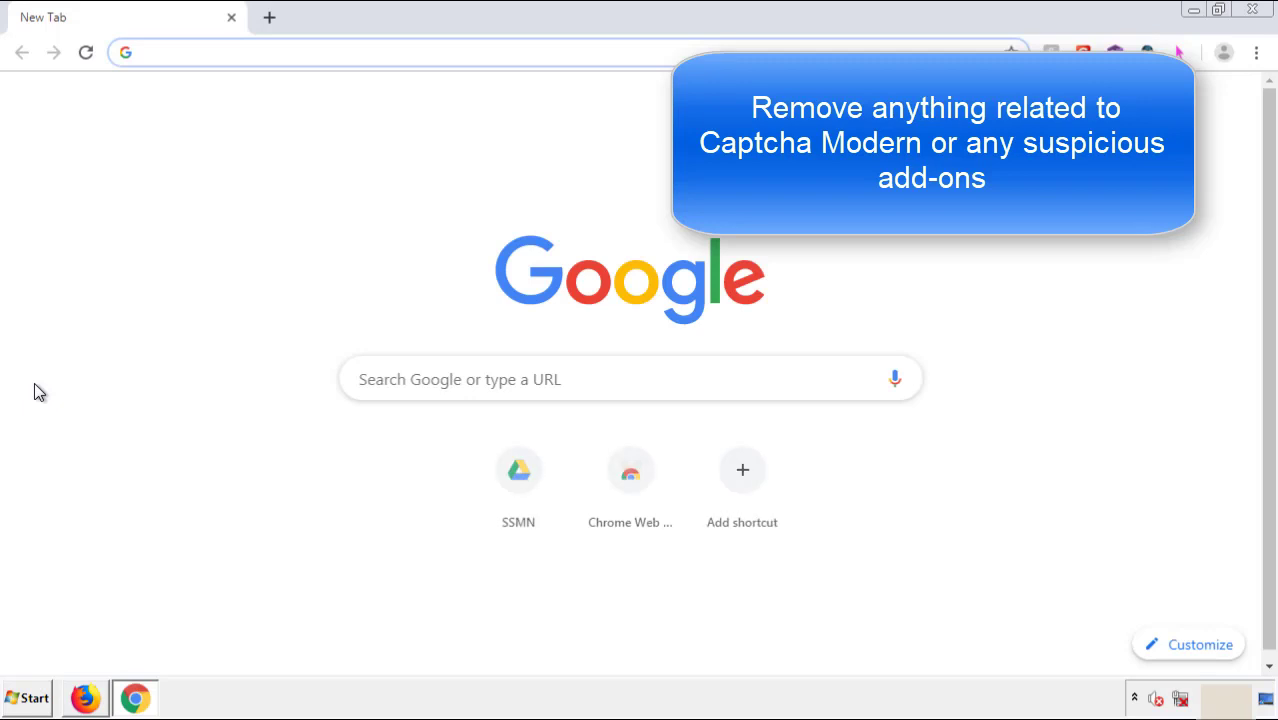
click(1257, 52)
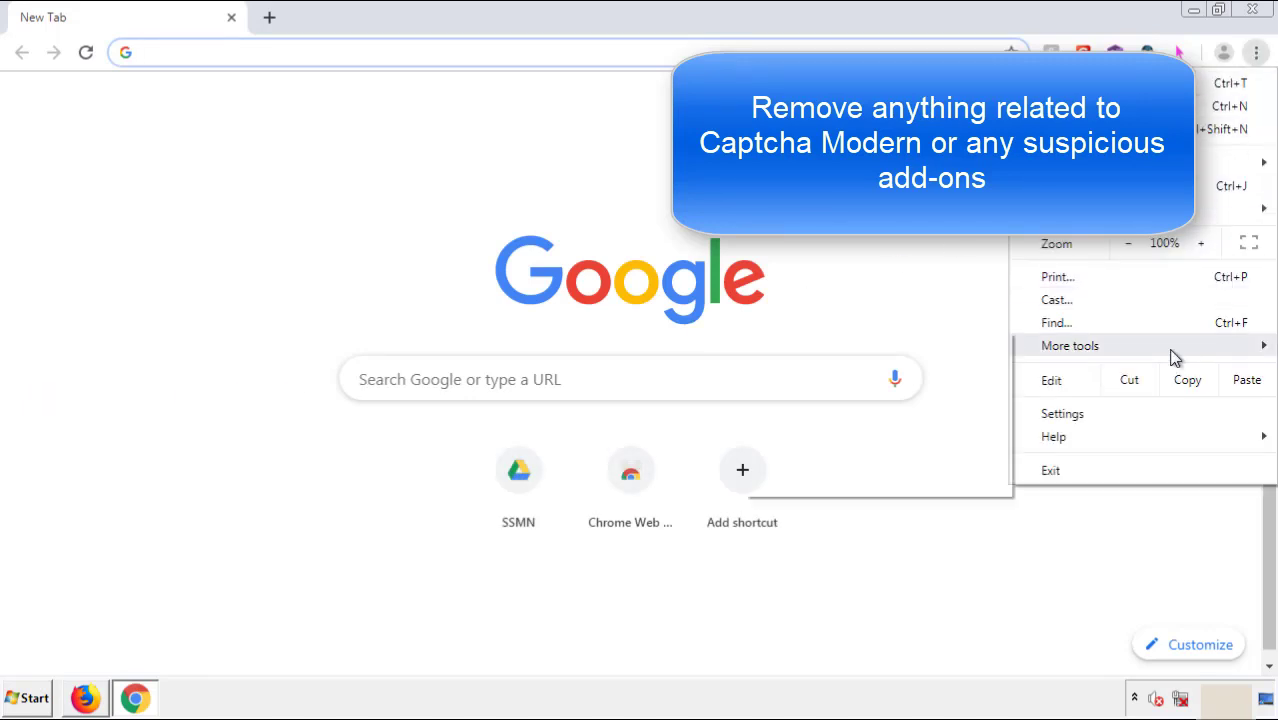
mouse_move(1141, 350)
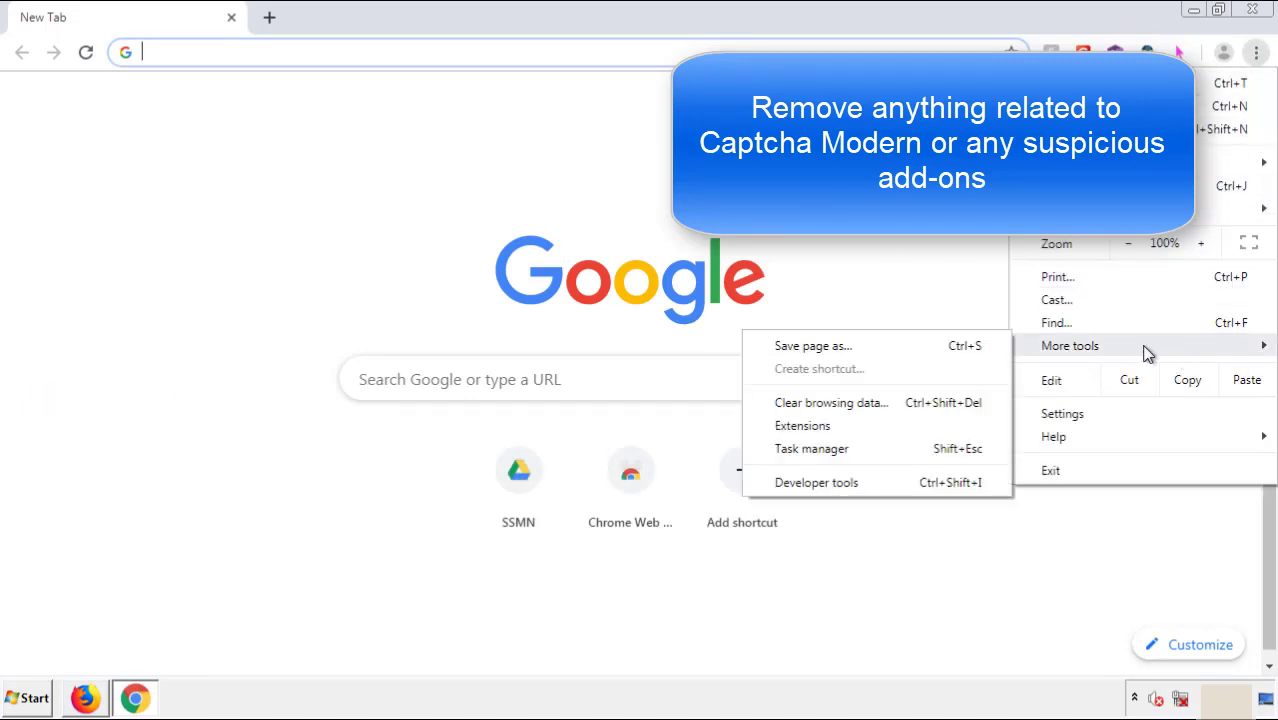
click(812, 425)
scroll(362, 334, down, 8)
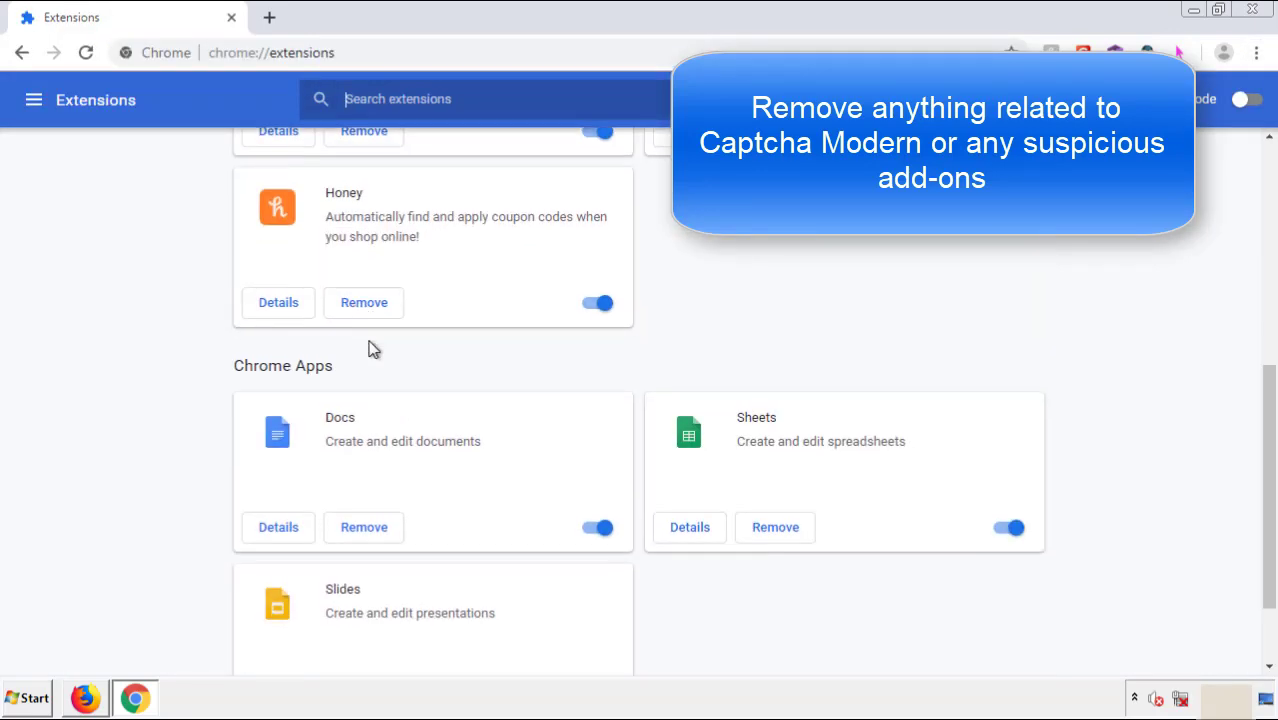
scroll(485, 366, up, 8)
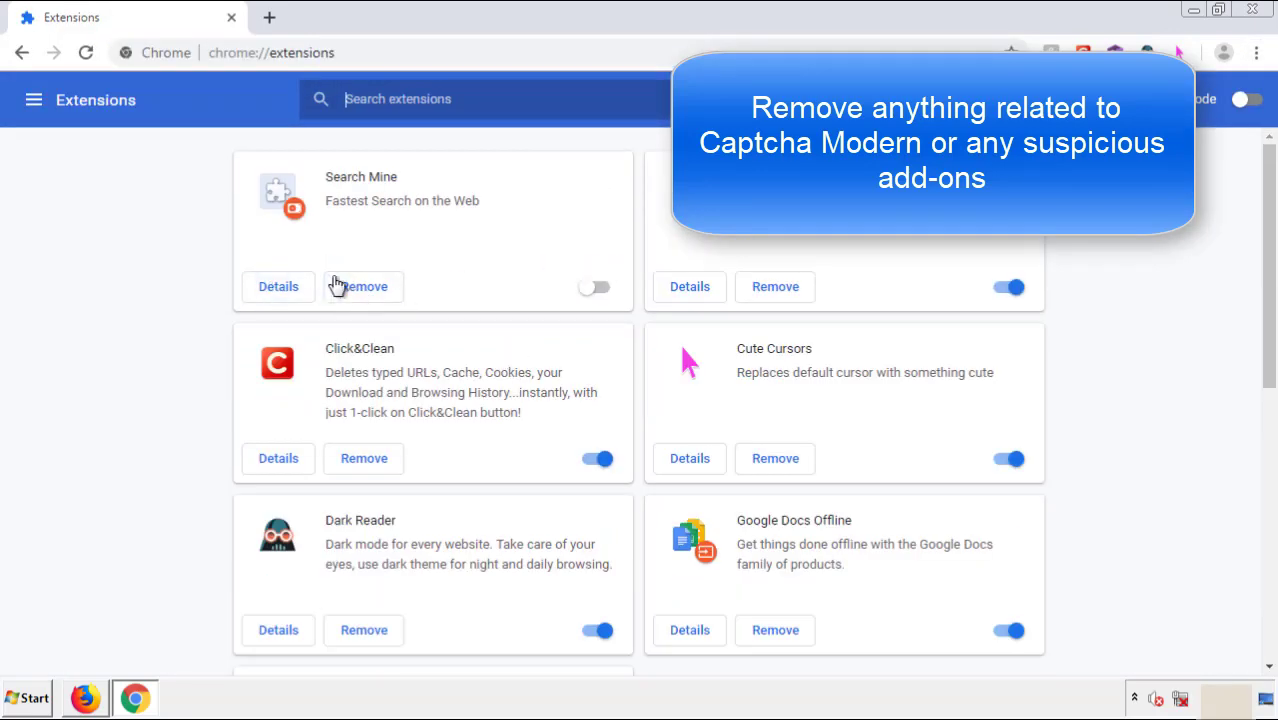
click(363, 291)
key(Return)
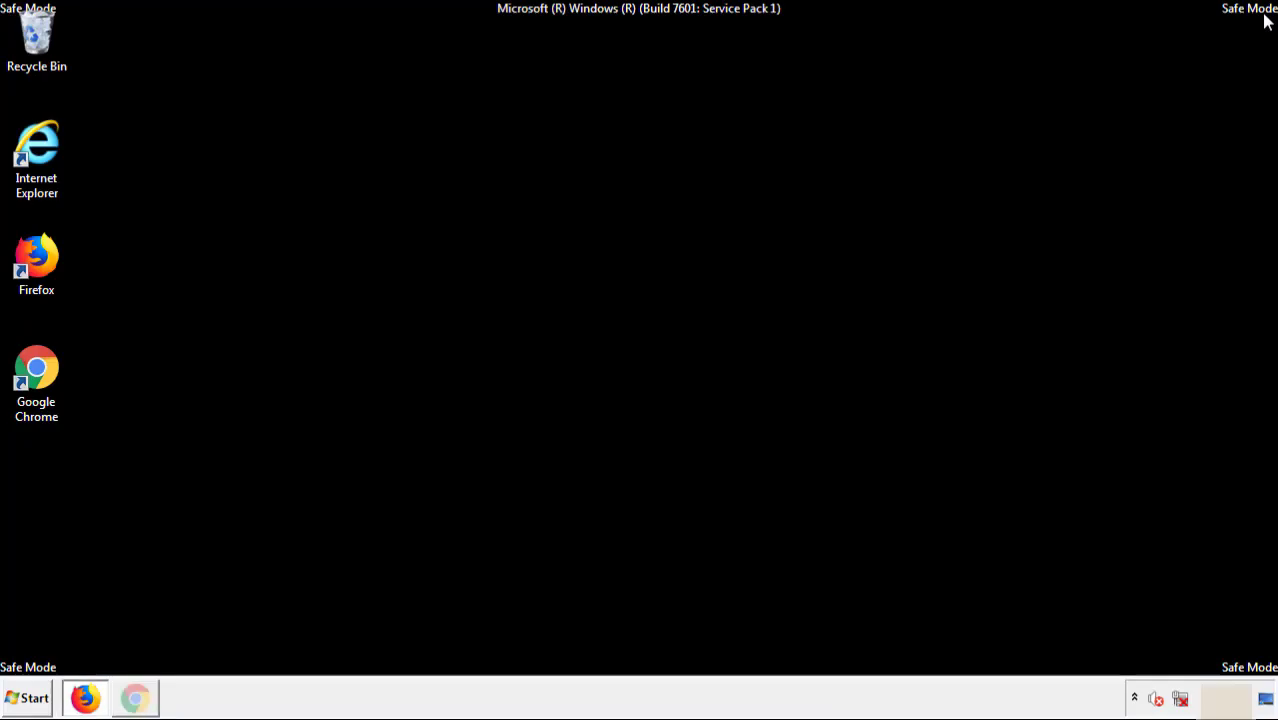
Restart Windows from the Start menu.
click(35, 700)
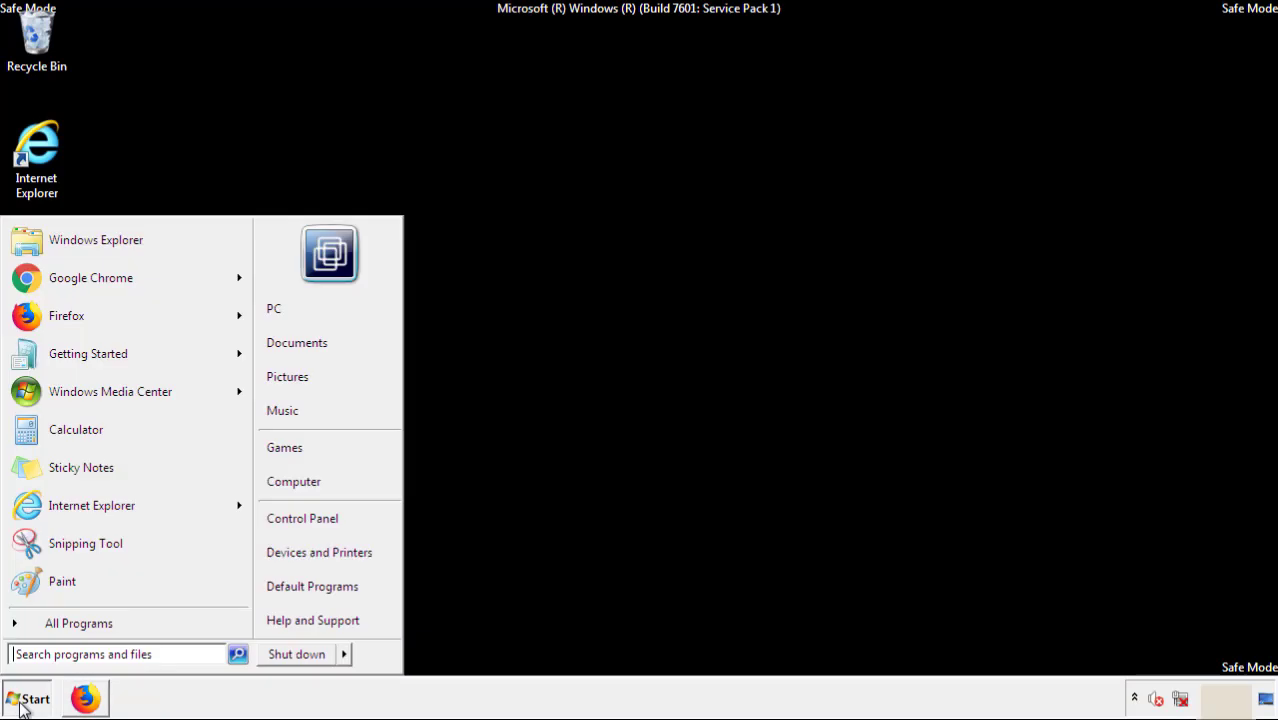
mouse_move(346, 657)
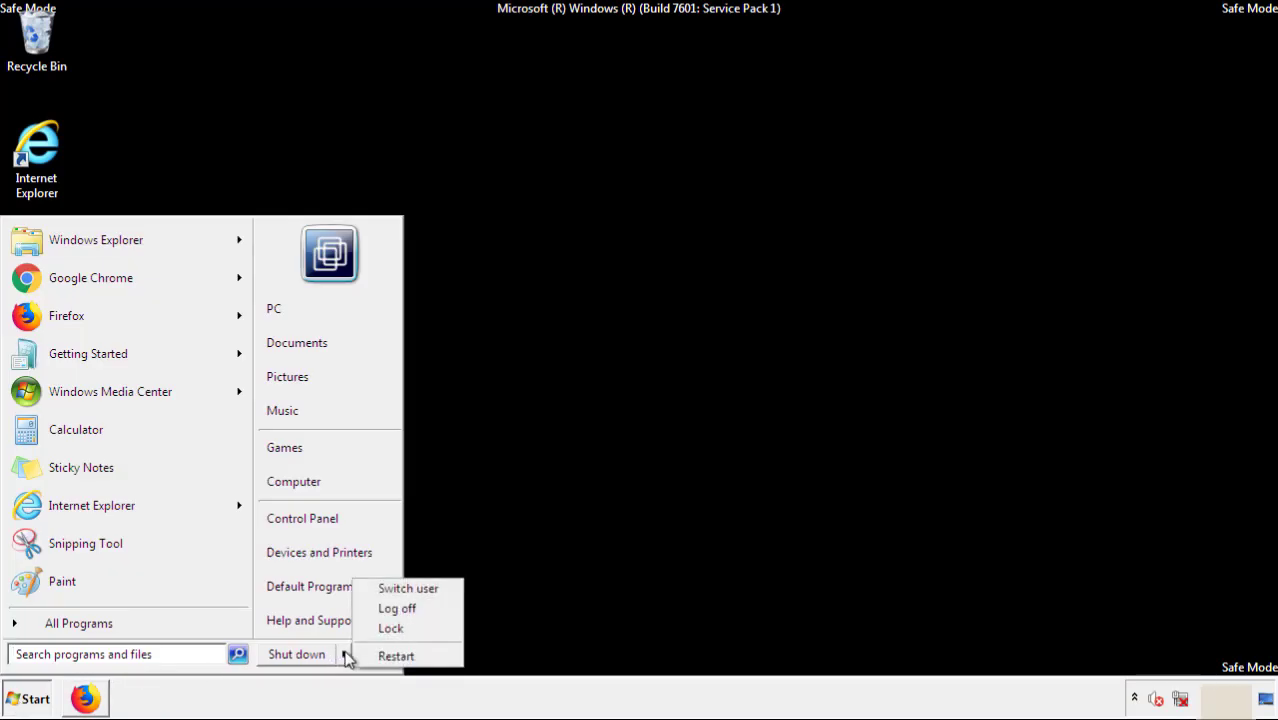
click(395, 655)
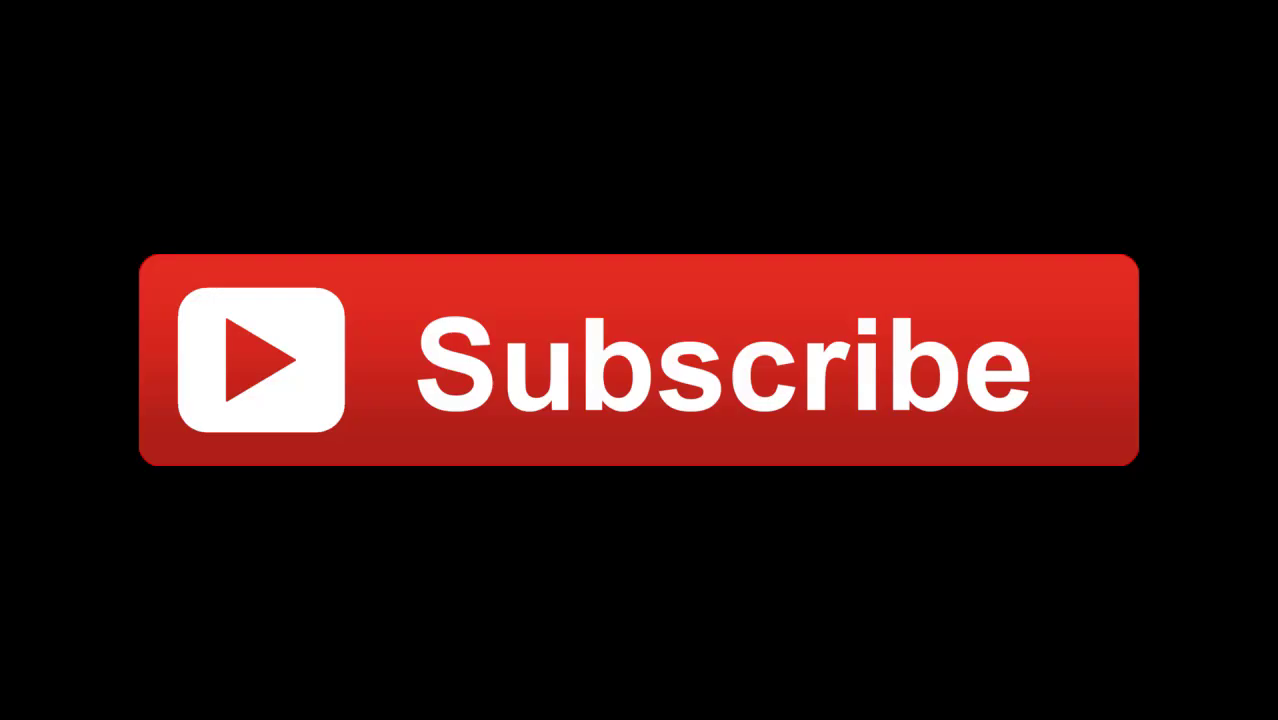